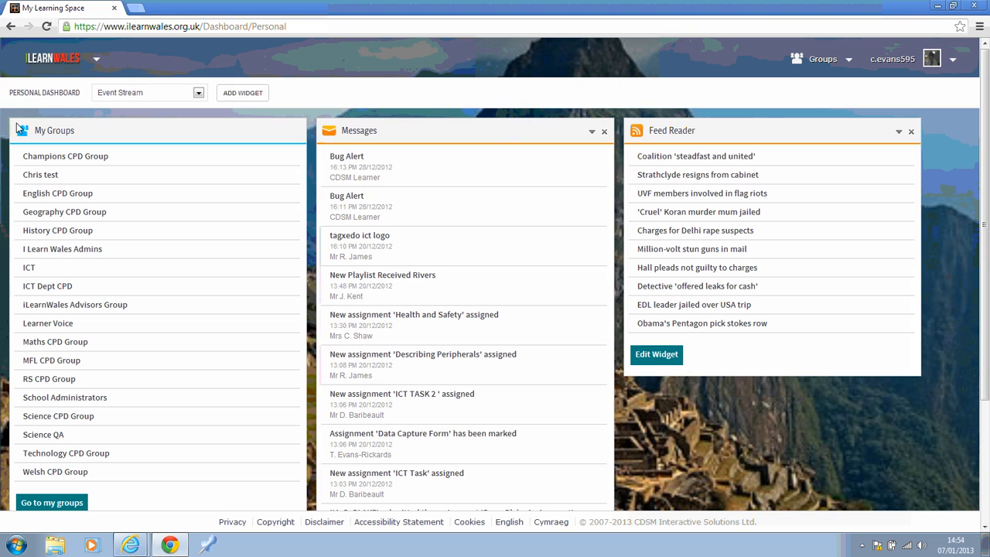
# Start a new playlist from My Playlists and name it "Playlist Example"
pyautogui.click(97, 62)
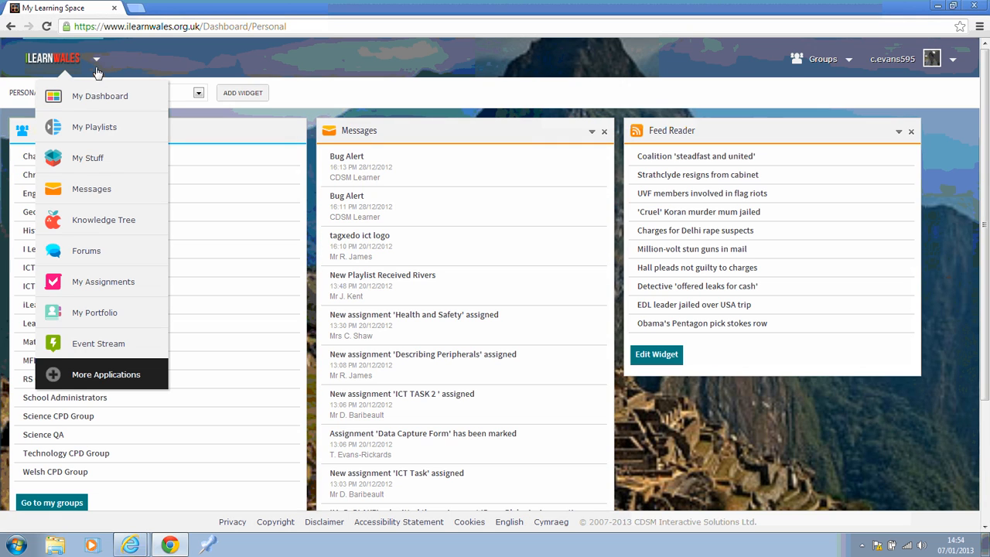
pyautogui.click(88, 130)
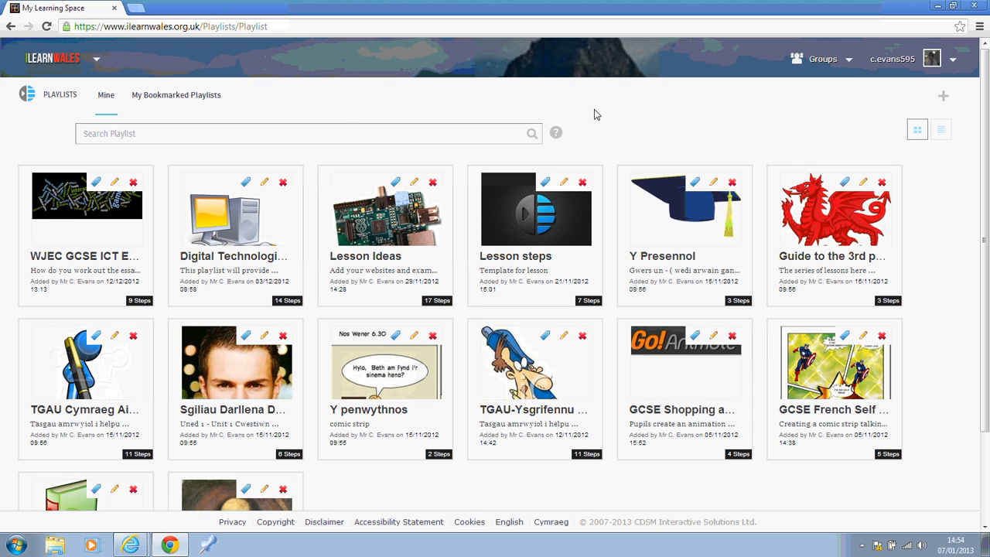
pyautogui.click(944, 100)
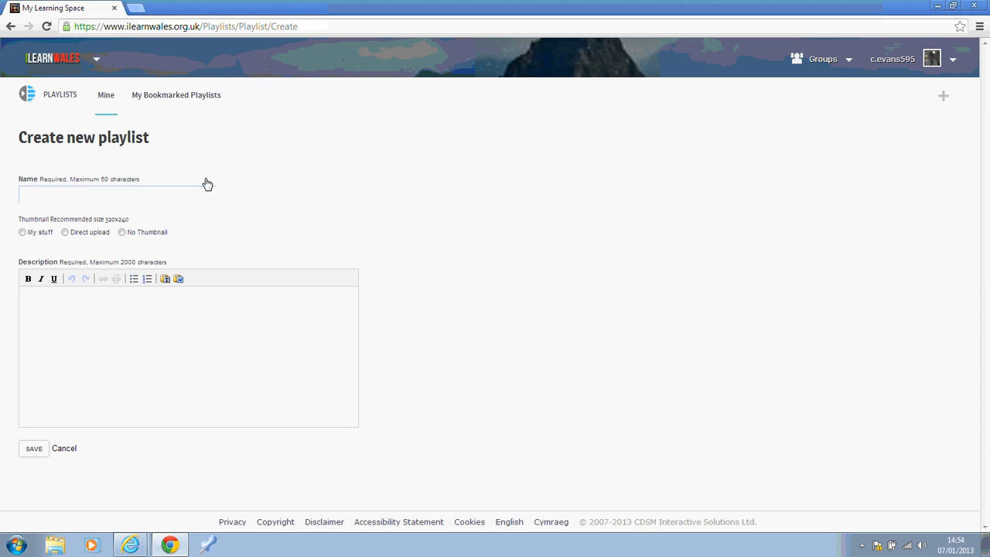
pyautogui.click(72, 191)
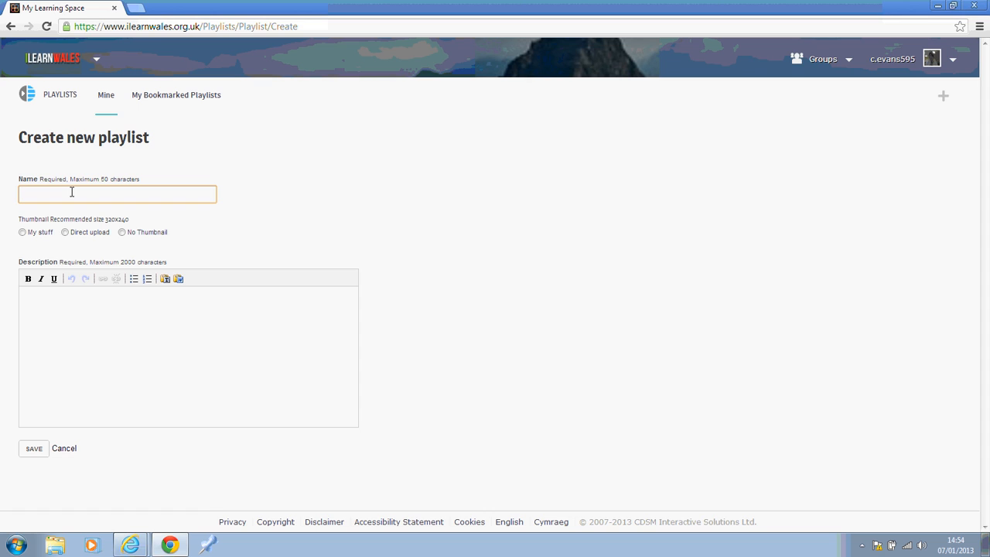
pyautogui.write('Playlist Example')
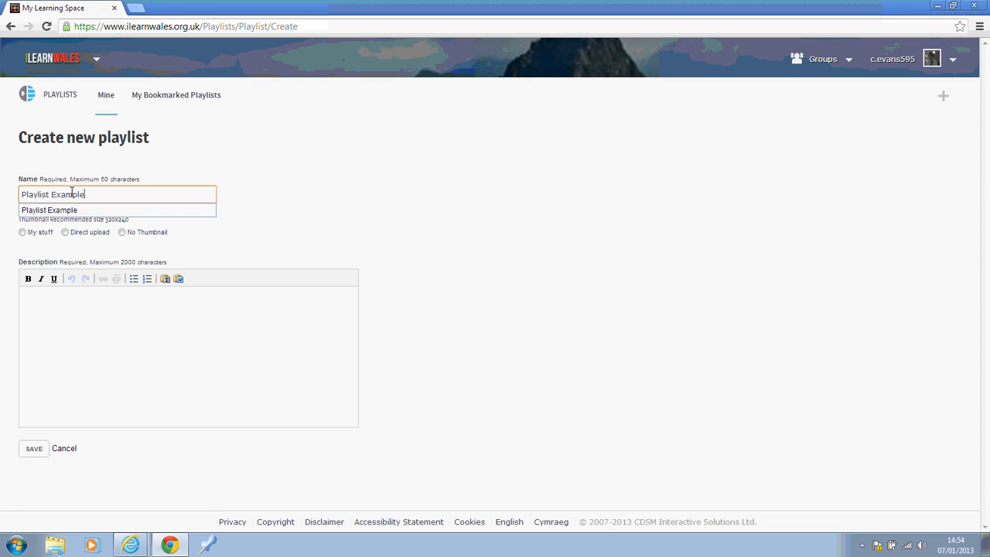
pyautogui.click(114, 210)
pyautogui.click(252, 247)
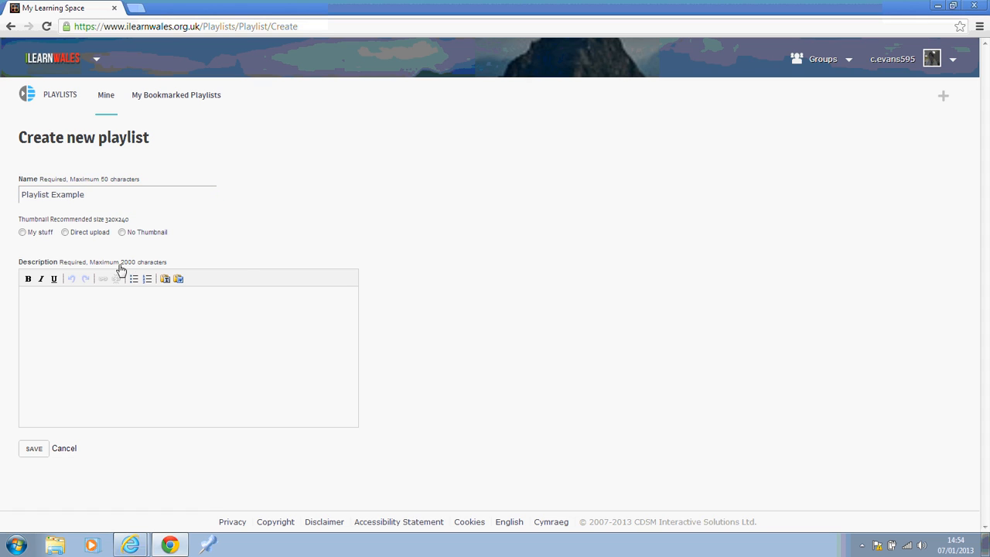
# Set the playlist thumbnail by direct upload of the 544px-Wales_from_space picture from the Pictures library
pyautogui.click(65, 232)
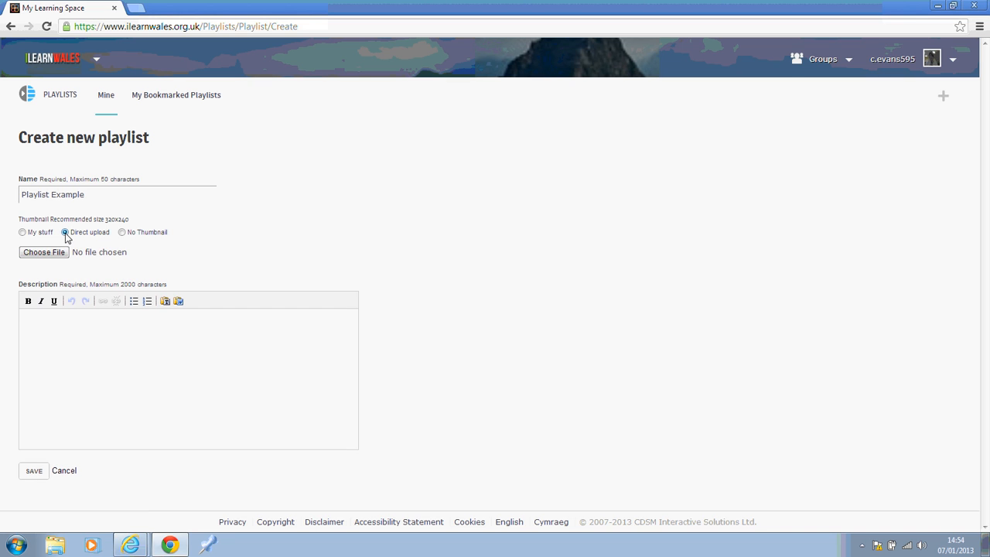
pyautogui.click(44, 252)
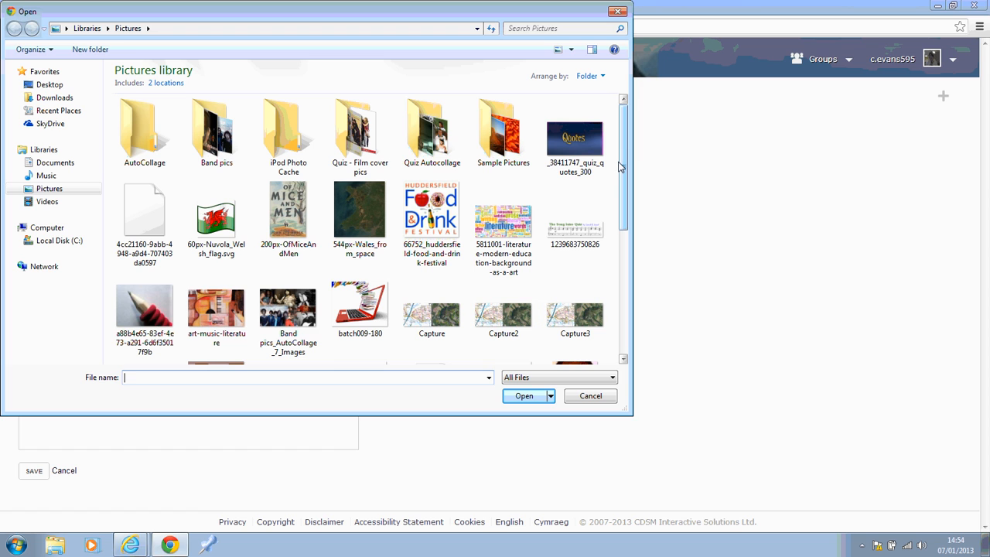
pyautogui.moveTo(625, 168); pyautogui.dragTo(624, 175)
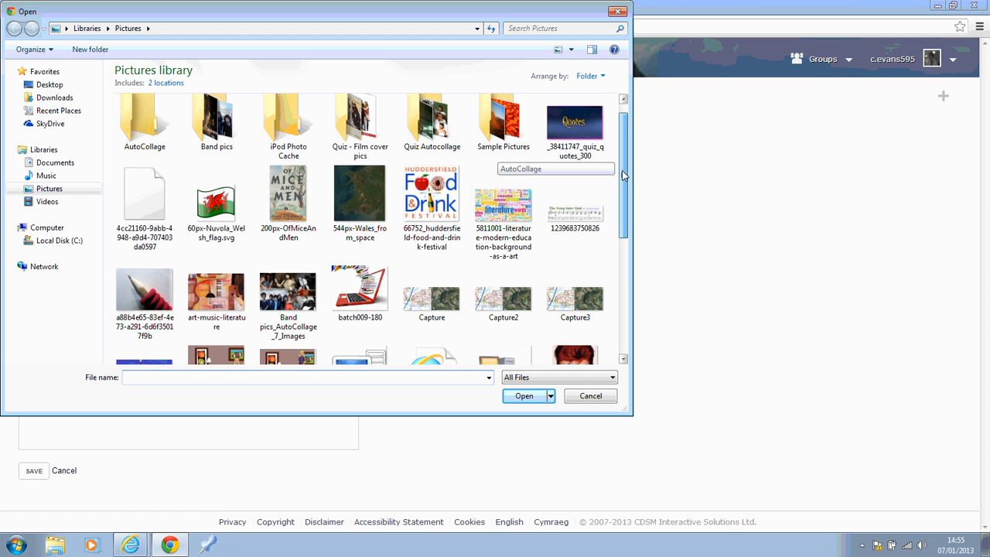
pyautogui.moveTo(624, 176); pyautogui.dragTo(624, 191)
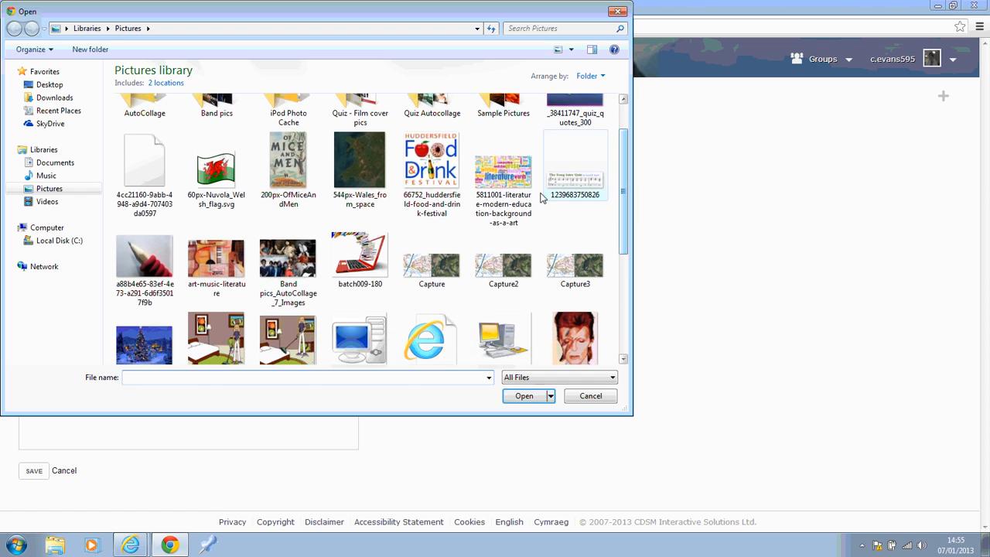
pyautogui.doubleClick(372, 176)
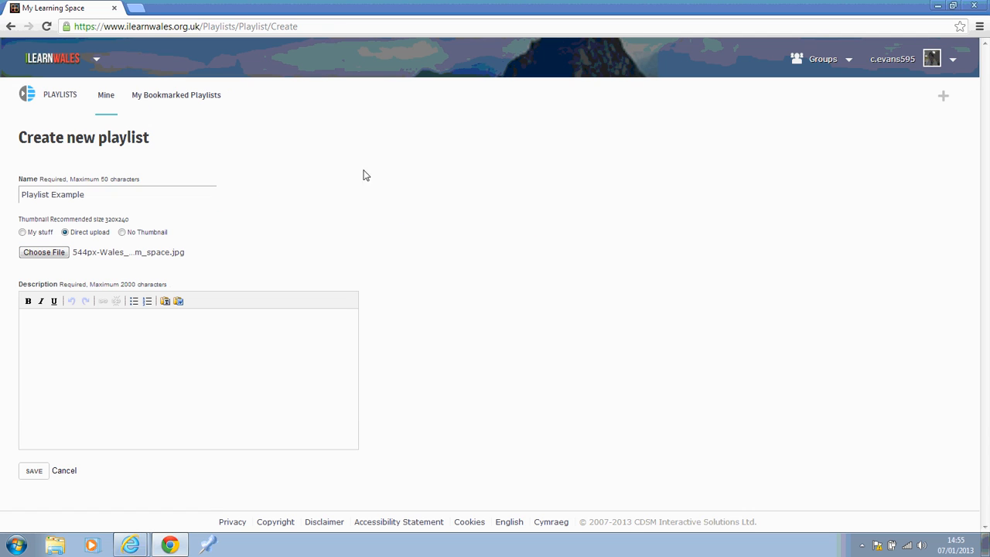
# Enter the playlist description "This playlist is all about Wales." and save the playlist
pyautogui.click(113, 328)
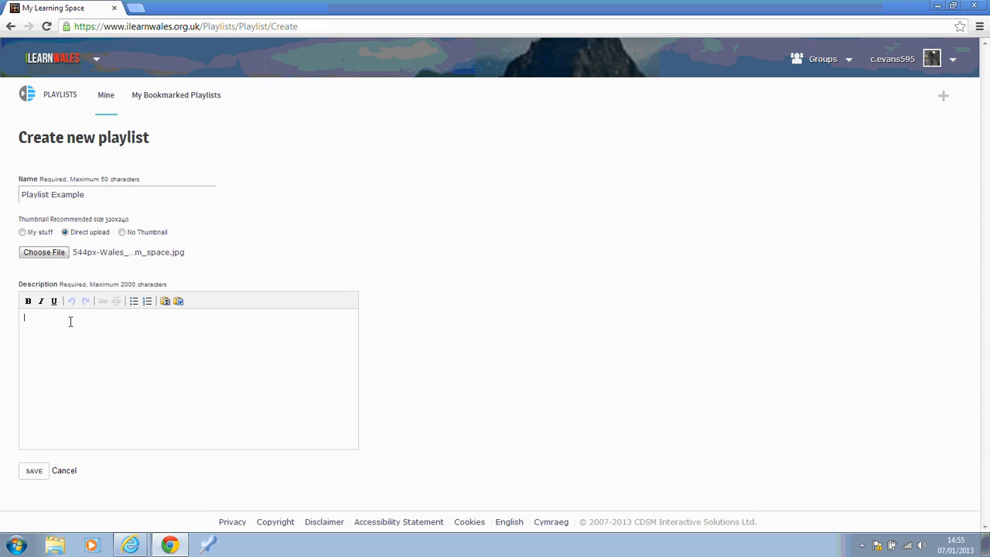
pyautogui.write('This playlist is all about Wales.')
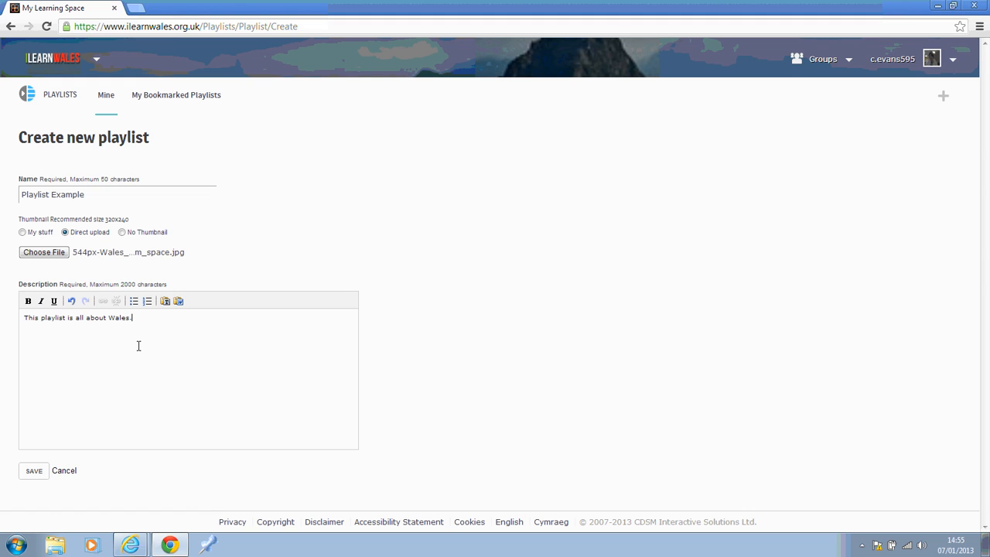
pyautogui.click(34, 473)
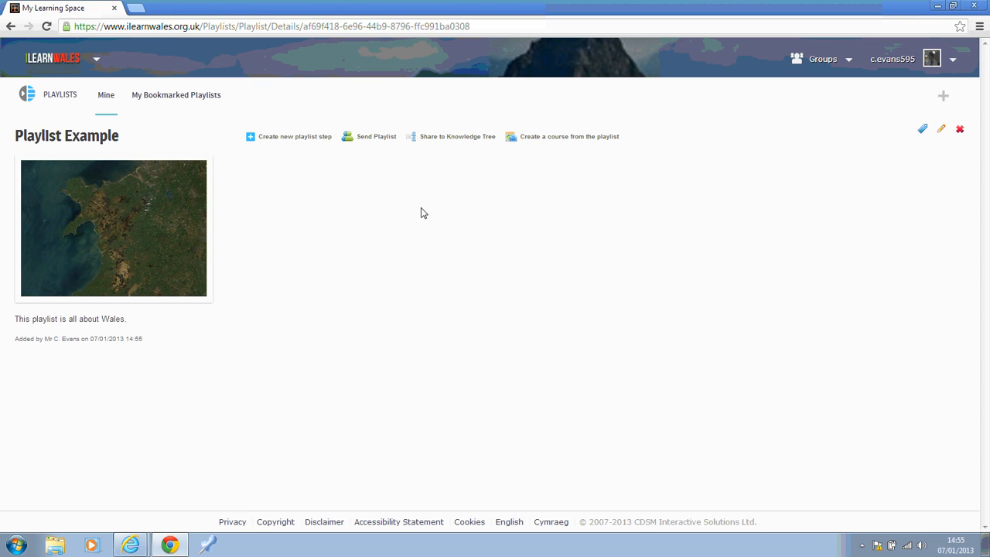
# Create a new playlist step and name it "Lesson Plan and Objectives"
pyautogui.click(278, 139)
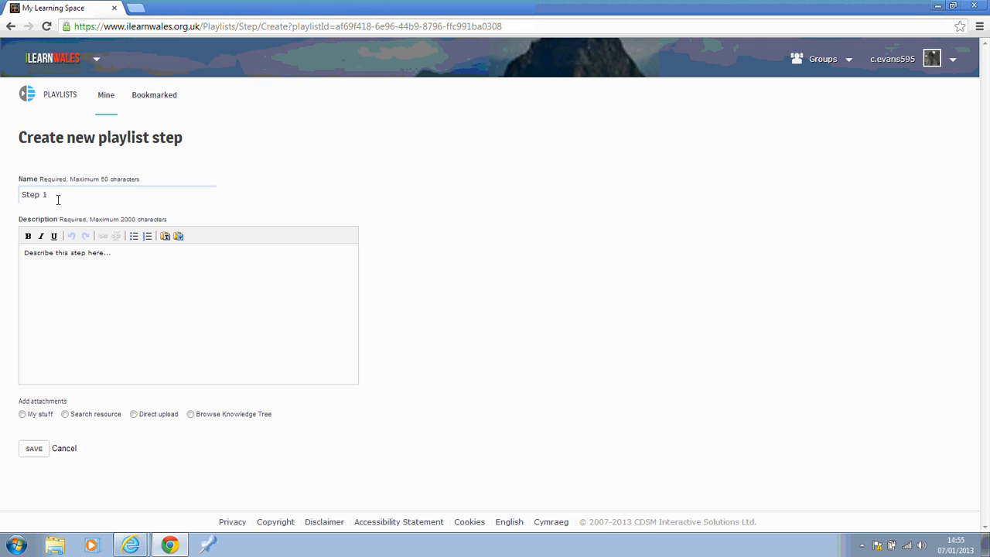
pyautogui.moveTo(64, 194); pyautogui.dragTo(23, 194)
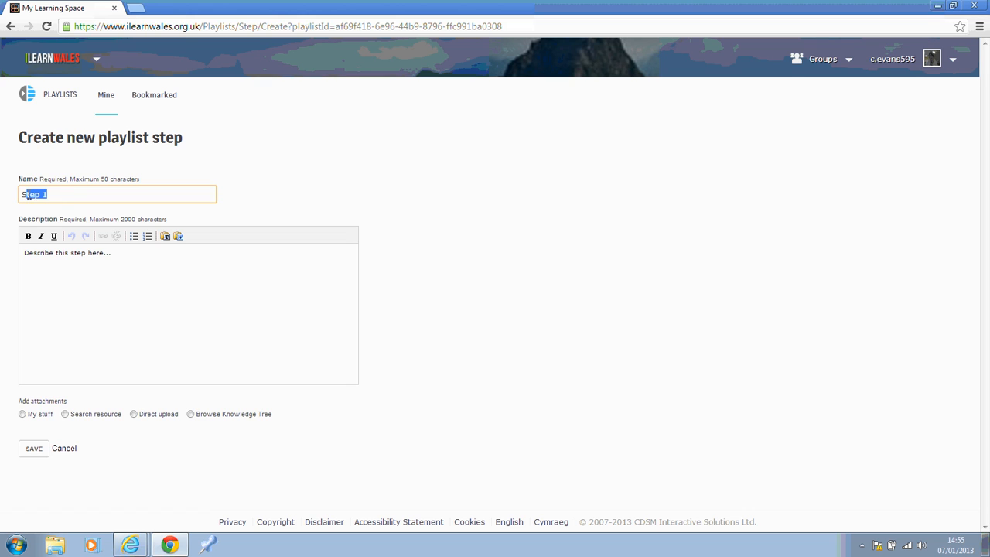
pyautogui.press('BackSpace')
pyautogui.write('Lesson')
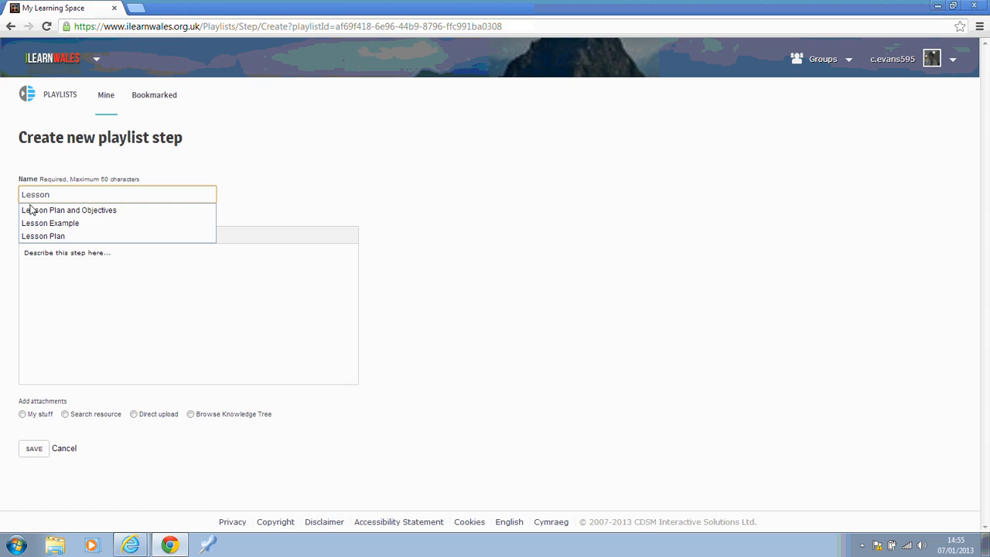
pyautogui.click(83, 210)
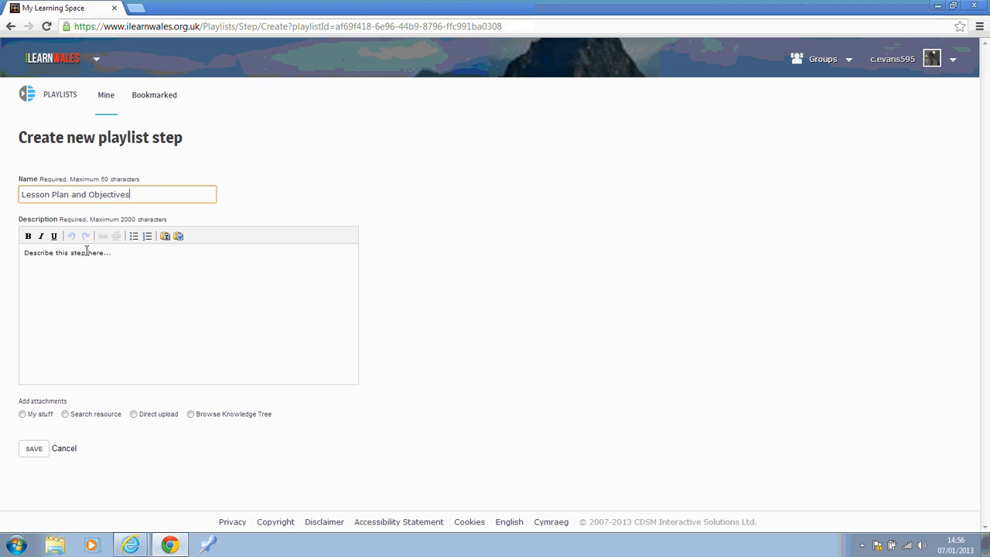
# Replace the placeholder description of the playlist step with "This is the lesson plan."
pyautogui.click(112, 253)
pyautogui.press('BackSpace')
pyautogui.press('BackSpace')
pyautogui.press('BackSpace')
pyautogui.press('BackSpace')
pyautogui.press('BackSpace')
pyautogui.press('BackSpace')
pyautogui.press('BackSpace')
pyautogui.press('BackSpace')
pyautogui.press('BackSpace')
pyautogui.press('BackSpace')
pyautogui.press('BackSpace')
pyautogui.press('BackSpace')
pyautogui.press('BackSpace')
pyautogui.press('BackSpace')
pyautogui.press('BackSpace')
pyautogui.press('BackSpace')
pyautogui.press('BackSpace')
pyautogui.press('BackSpace')
pyautogui.press('BackSpace')
pyautogui.press('BackSpace')
pyautogui.write('This is the lesson plan.')
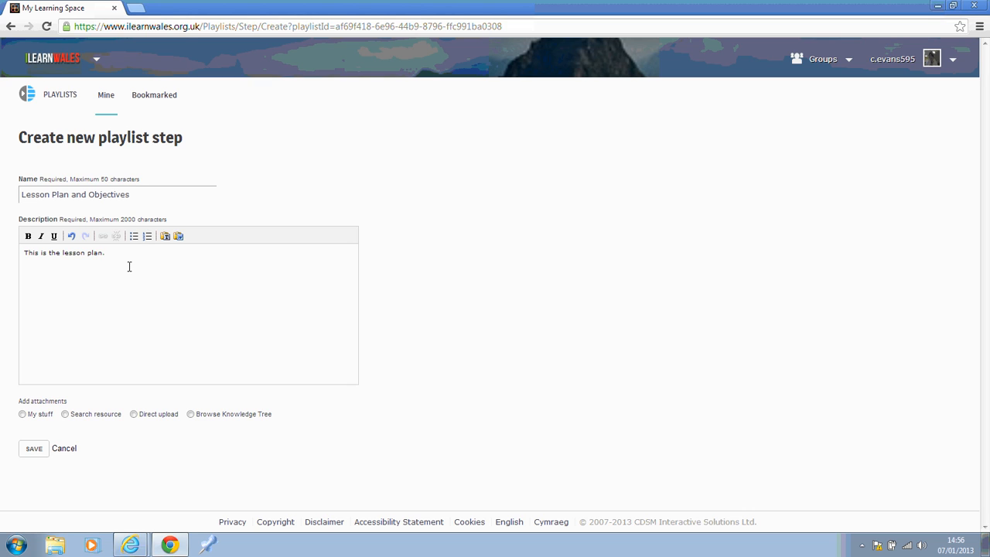
# Attach iLearnWales_Lesson_Planning_Template from the Documents library by direct upload and save the playlist step
pyautogui.click(135, 418)
pyautogui.click(36, 453)
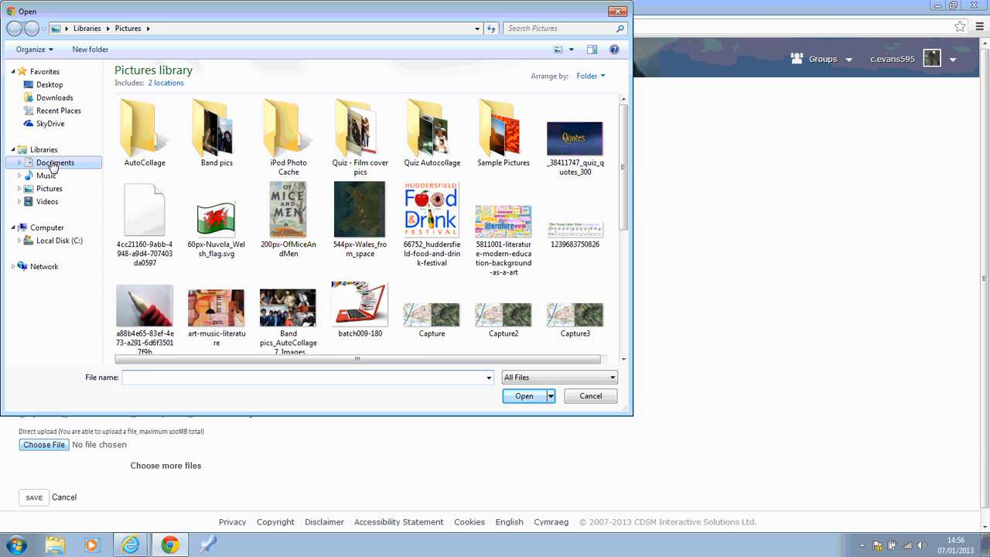
pyautogui.click(54, 164)
pyautogui.moveTo(627, 221); pyautogui.dragTo(626, 247)
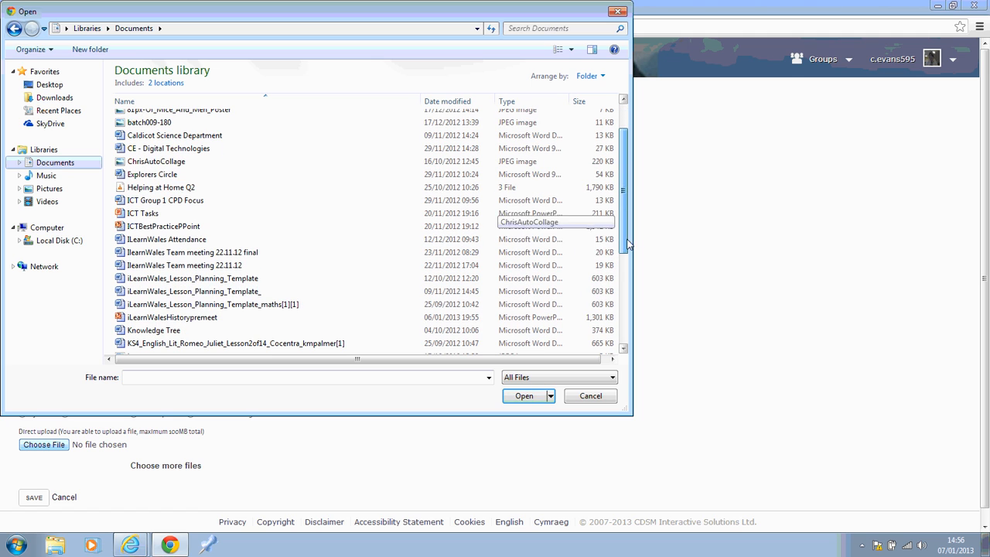
pyautogui.doubleClick(234, 278)
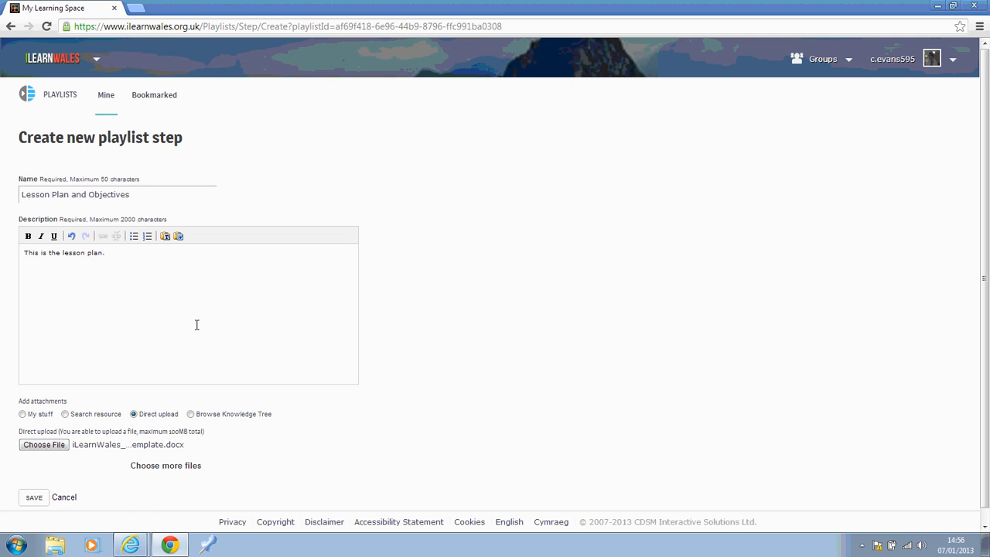
pyautogui.scroll(-1, 165, 383)
pyautogui.click(35, 484)
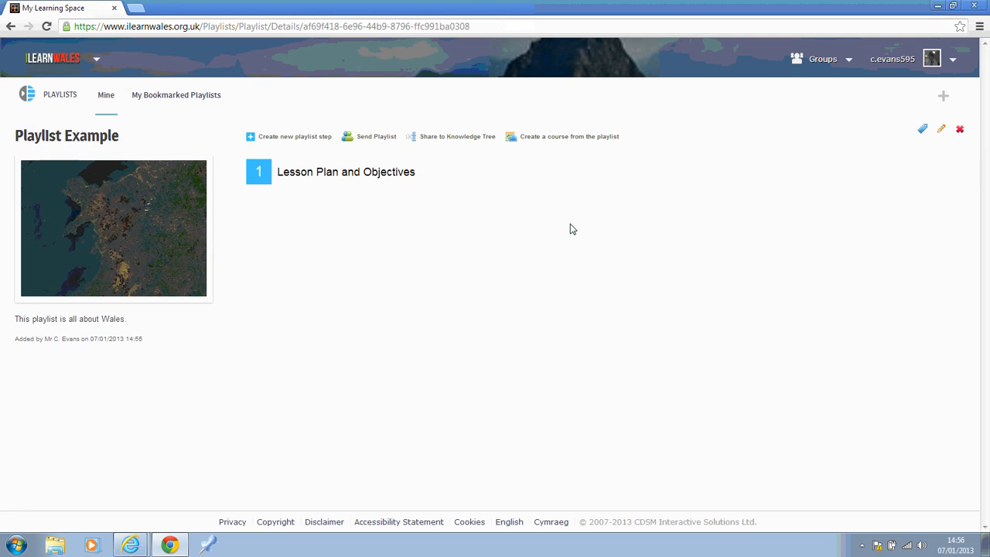
# Expand the Lesson Plan and Objectives step, view its attached planning template in Word, and close the document
pyautogui.click(351, 178)
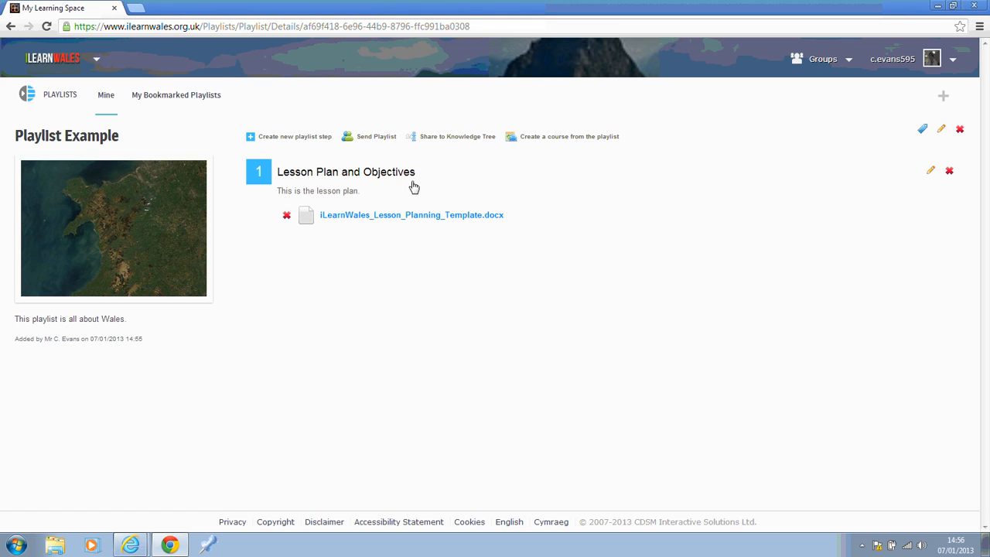
pyautogui.click(371, 219)
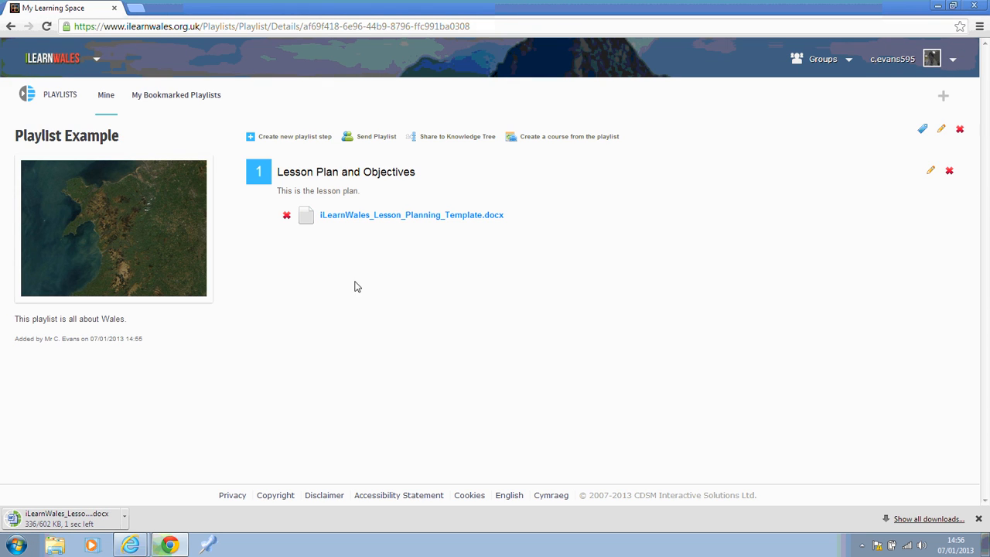
pyautogui.click(99, 522)
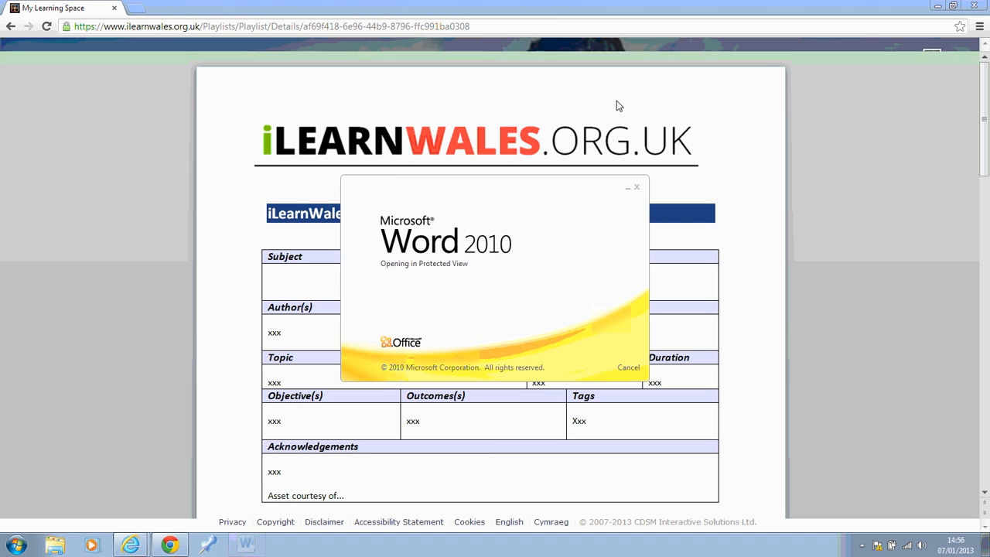
pyautogui.click(978, 7)
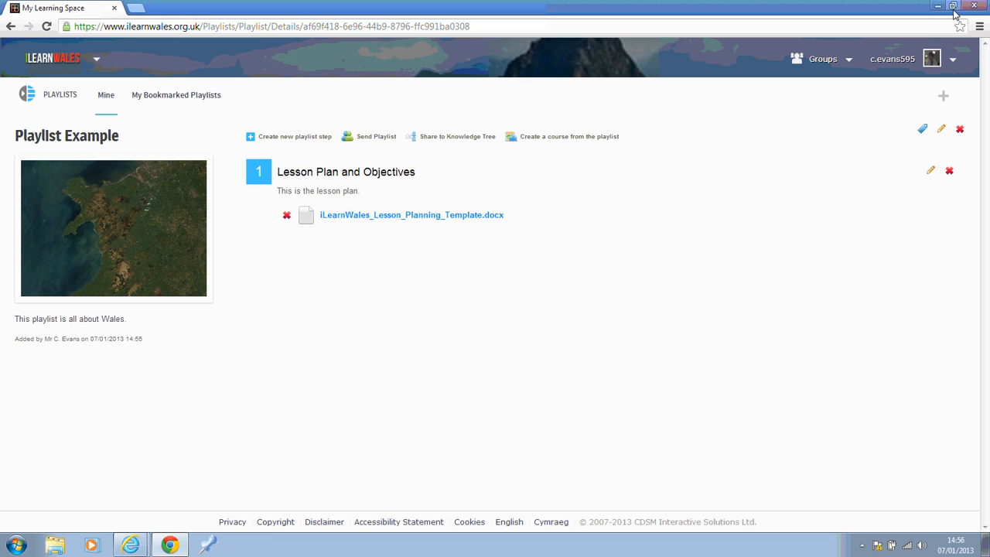
# Collapse and reopen the Lesson Plan and Objectives step, view its edit form, and cancel the edit
pyautogui.click(262, 176)
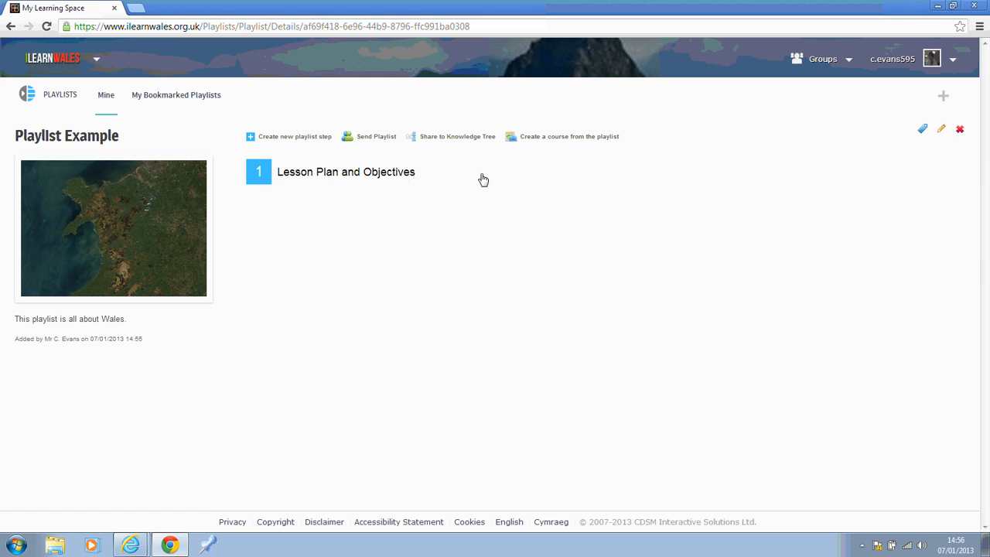
pyautogui.click(368, 180)
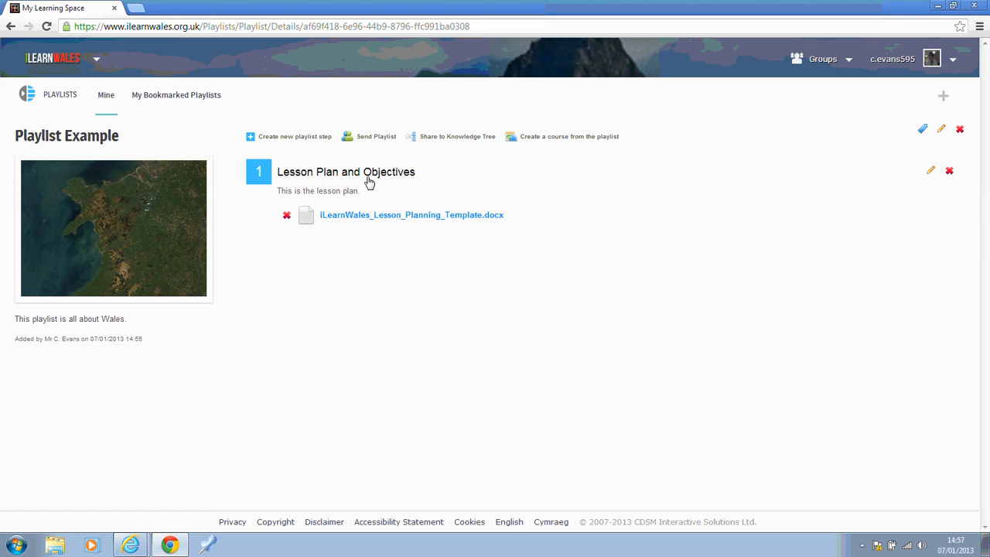
pyautogui.click(930, 173)
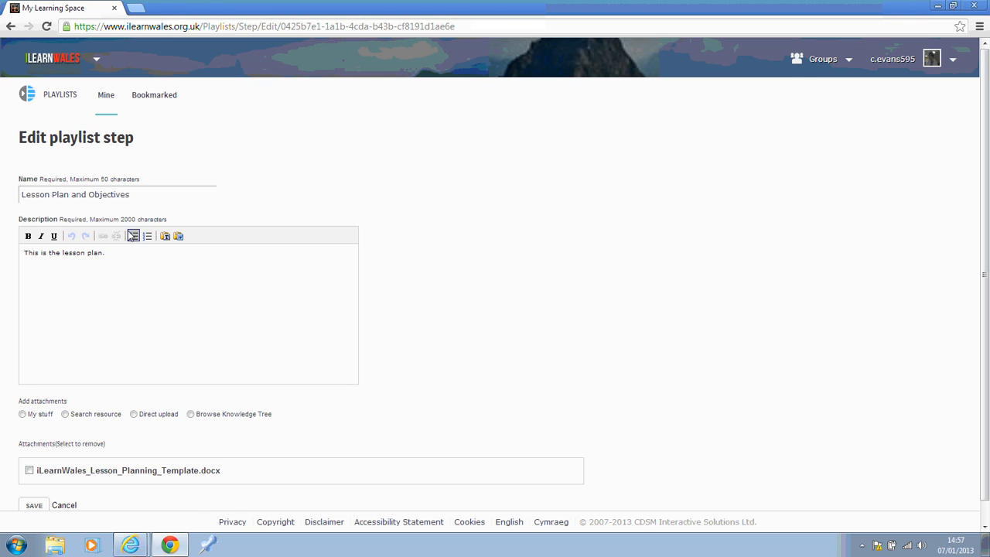
pyautogui.scroll(-1, 87, 227)
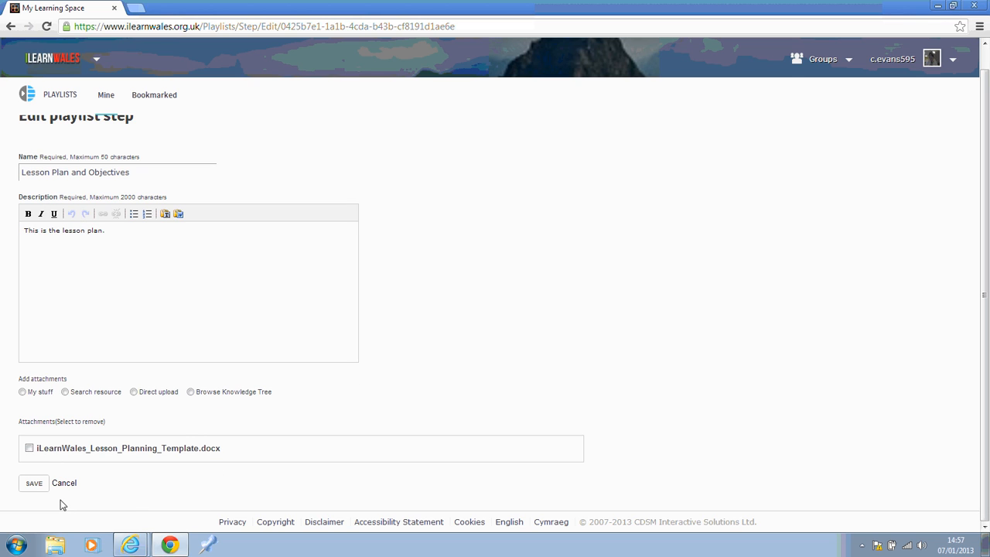
pyautogui.click(63, 487)
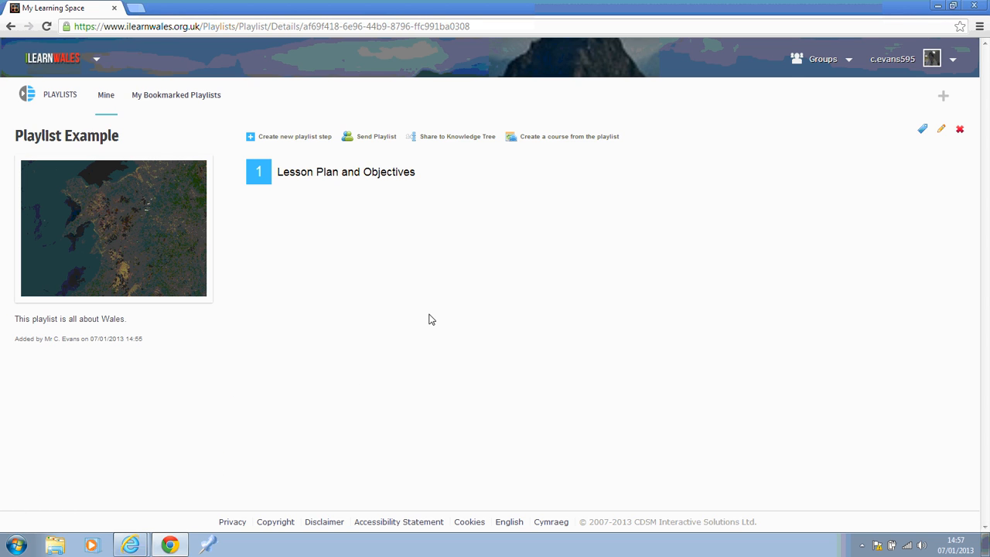
# Create a second playlist step and name it "Starter"
pyautogui.click(289, 144)
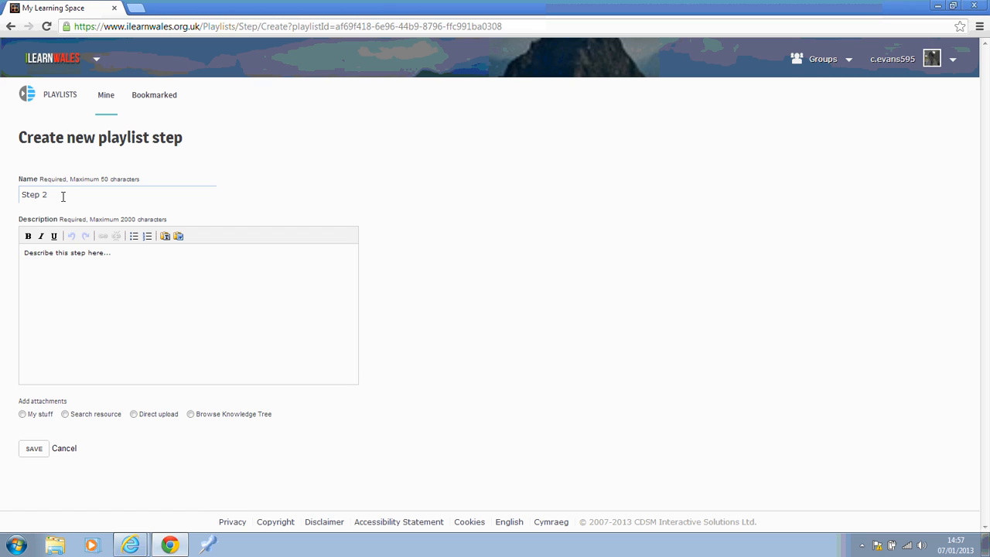
pyautogui.click(63, 195)
pyautogui.moveTo(63, 196); pyautogui.dragTo(10, 201)
pyautogui.press('BackSpace')
pyautogui.write('Start')
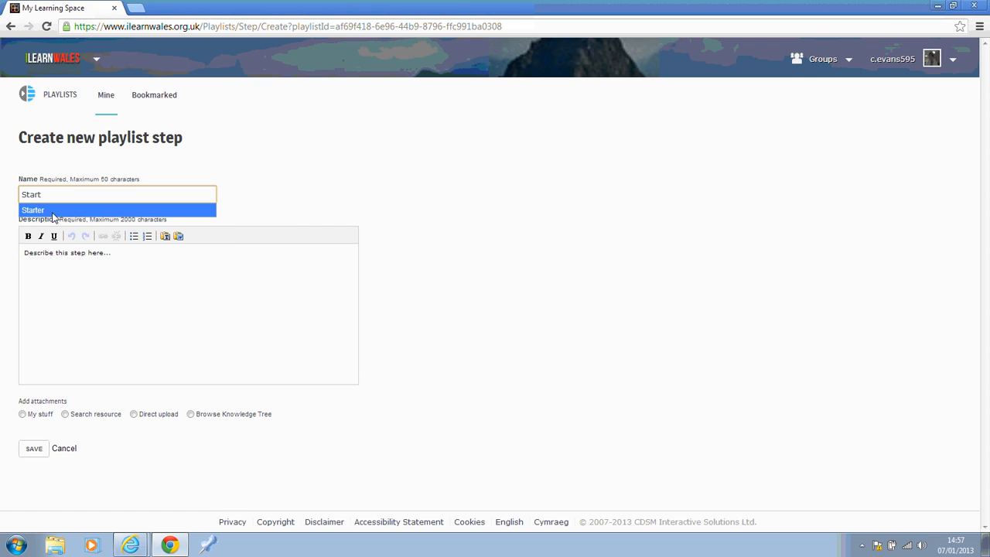
pyautogui.click(47, 211)
# Describe the Starter step as "This is an example...." and save it with ICT Tasks from the Documents library attached by direct upload
pyautogui.moveTo(109, 252); pyautogui.dragTo(25, 252)
pyautogui.press('BackSpace')
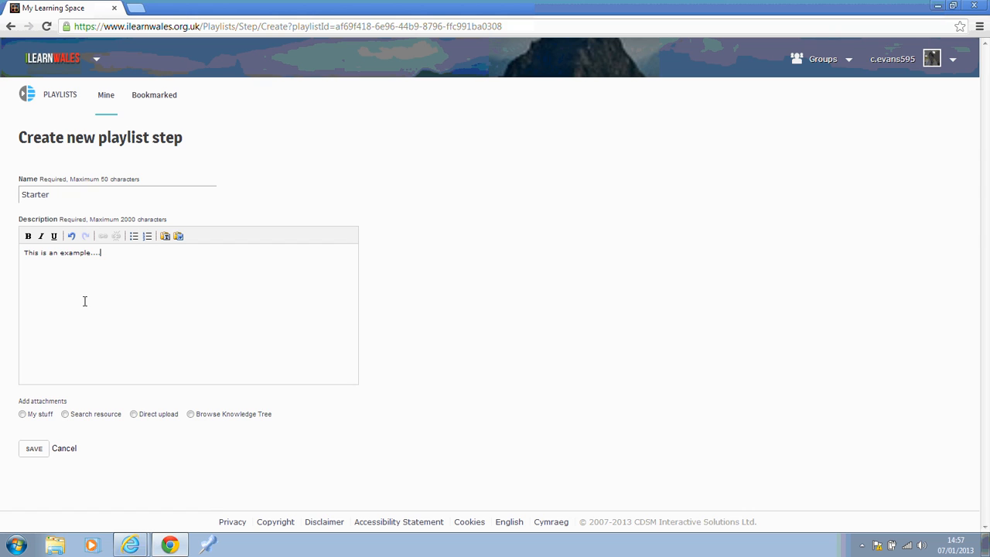
pyautogui.click(135, 415)
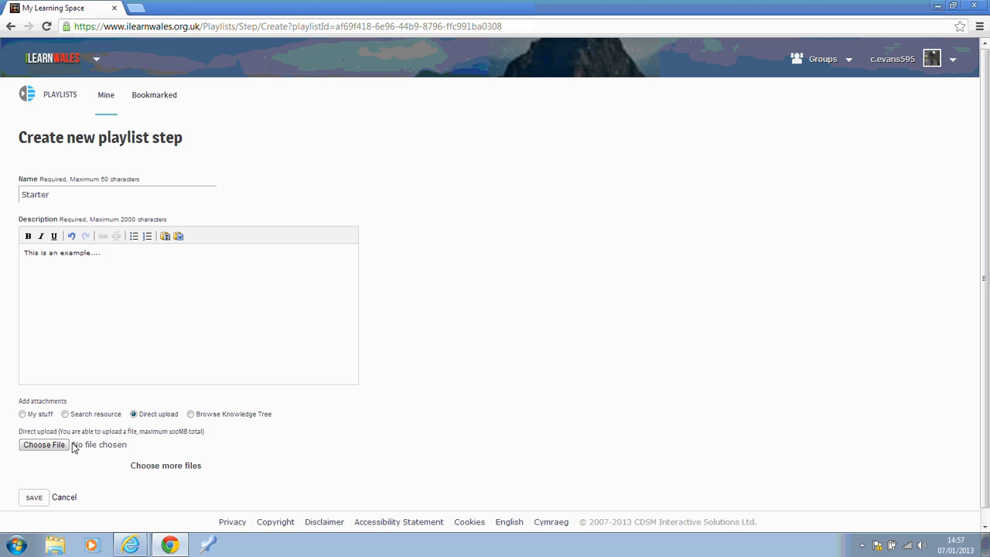
pyautogui.click(42, 446)
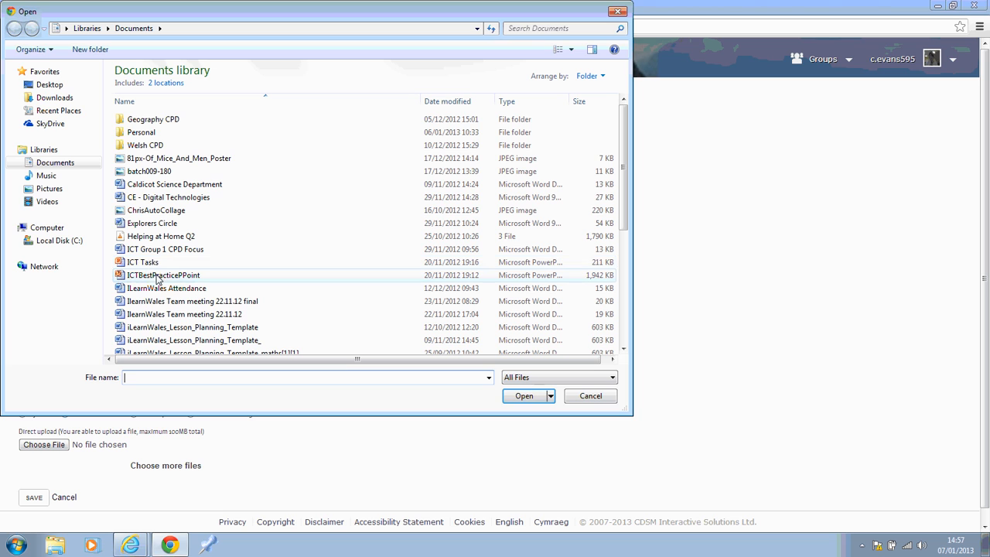
pyautogui.doubleClick(150, 263)
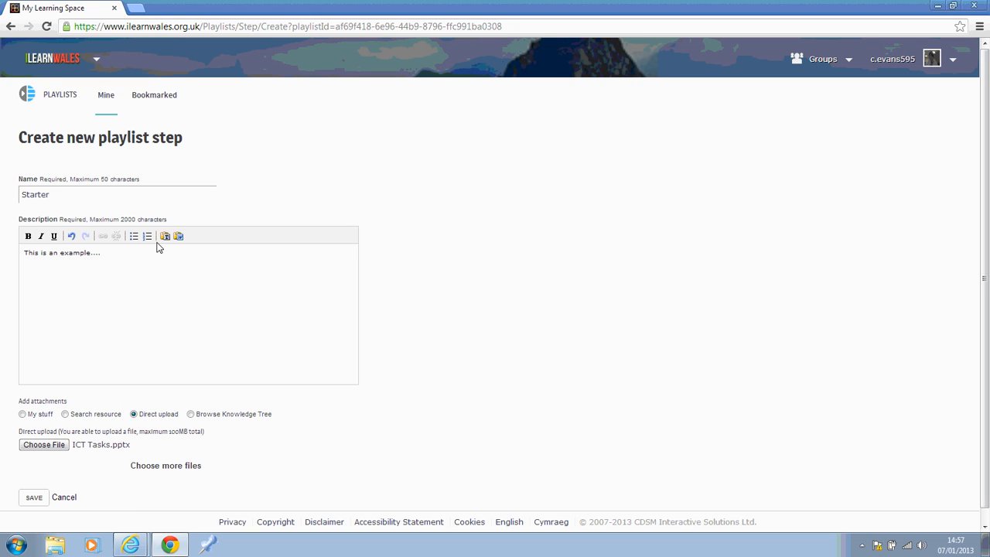
pyautogui.scroll(-1, 163, 250)
pyautogui.click(32, 484)
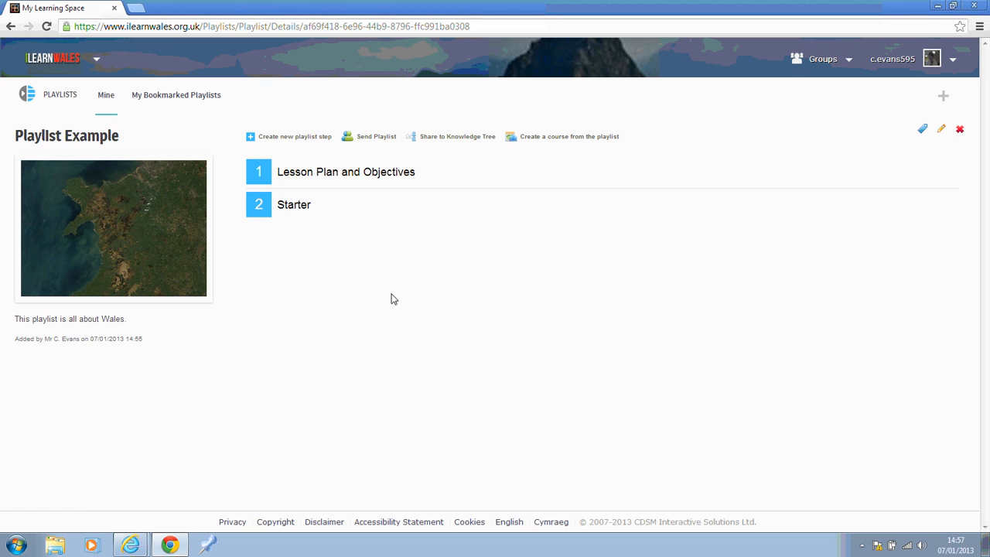
# Expand the Starter step, view its attached ICT Tasks.pptx in PowerPoint, then close the presentation and collapse the step
pyautogui.click(302, 207)
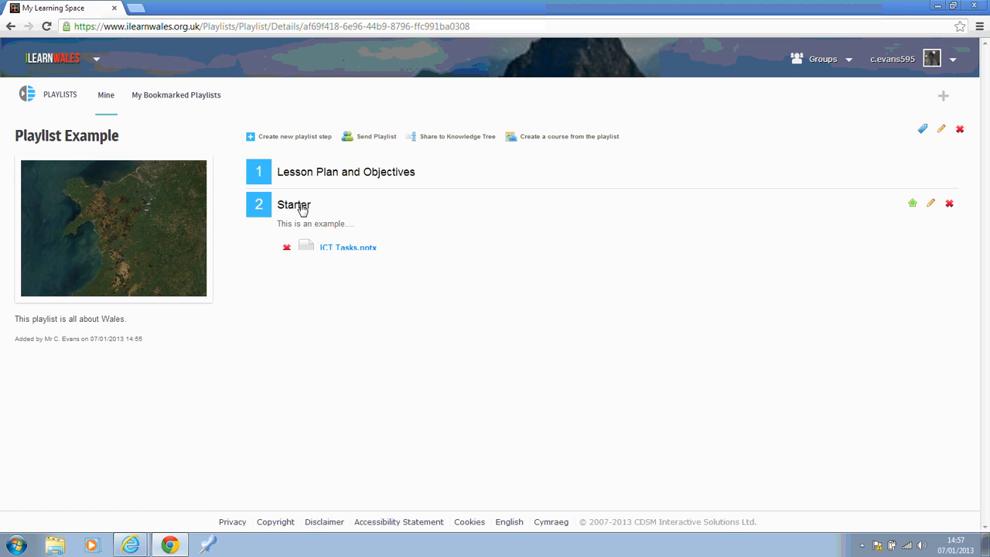
pyautogui.click(342, 253)
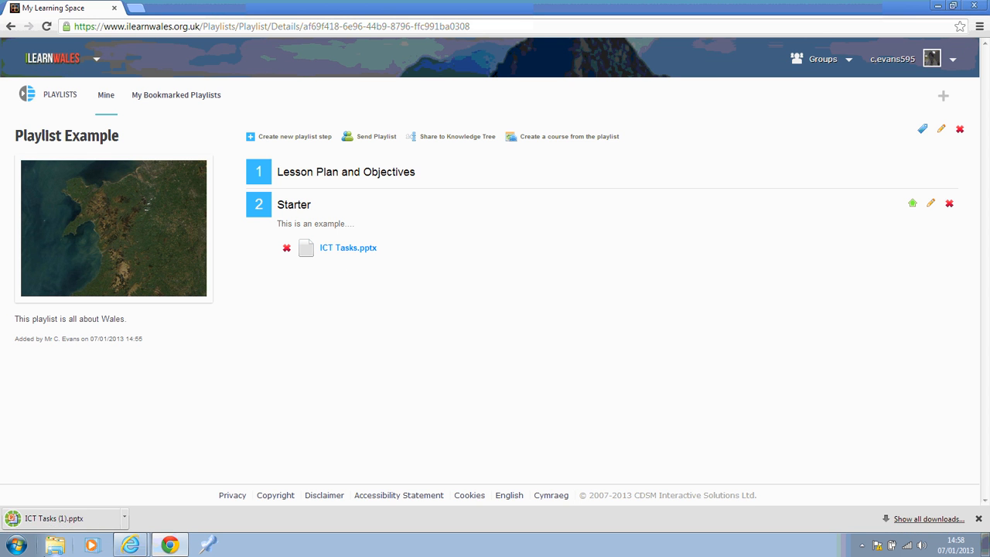
pyautogui.click(31, 523)
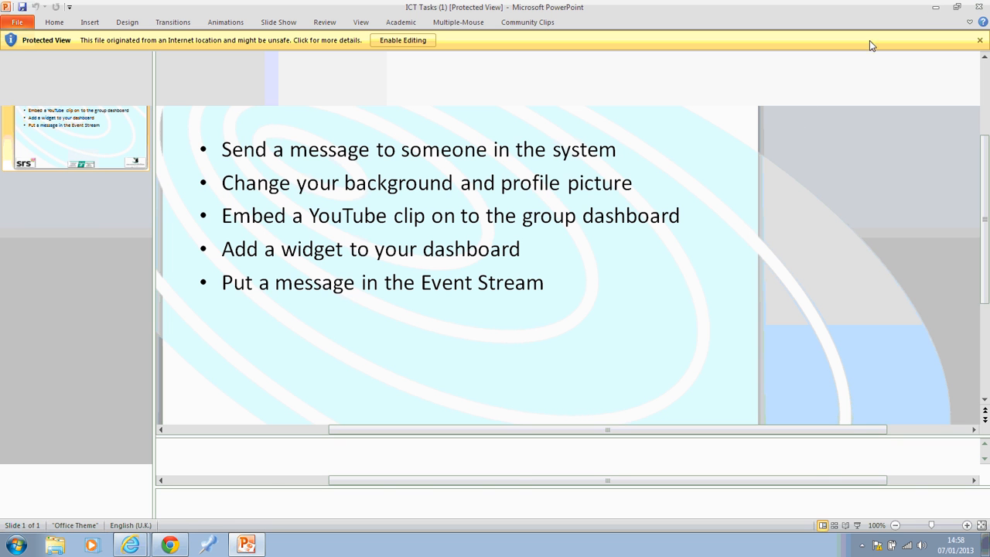
pyautogui.click(978, 6)
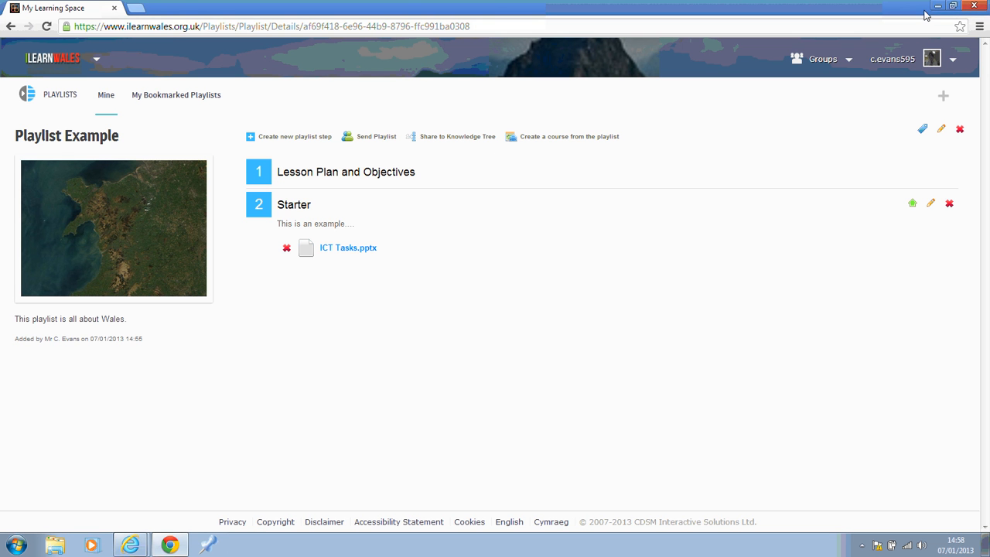
pyautogui.click(295, 207)
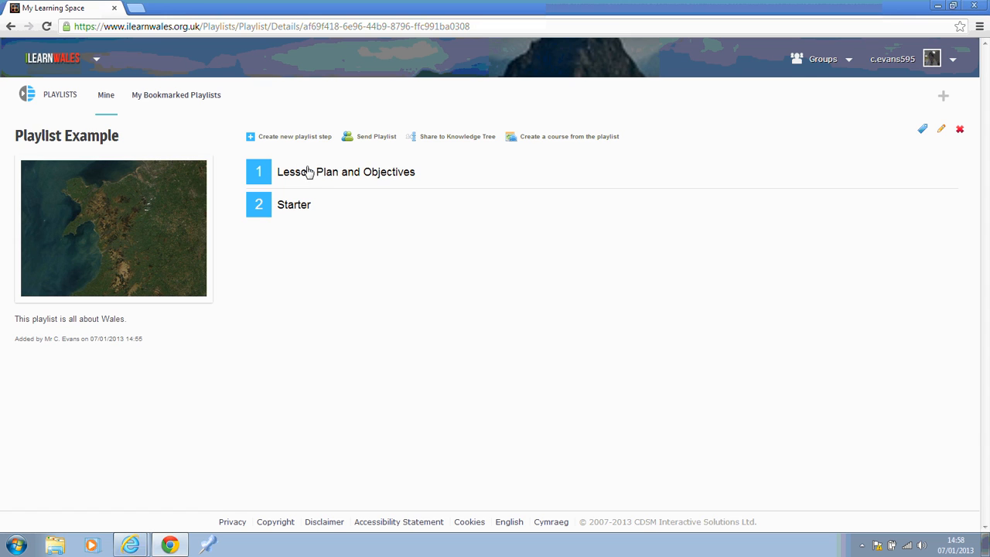
# Expand the Lesson Plan and Objectives step and move it down below the Starter step
pyautogui.click(300, 176)
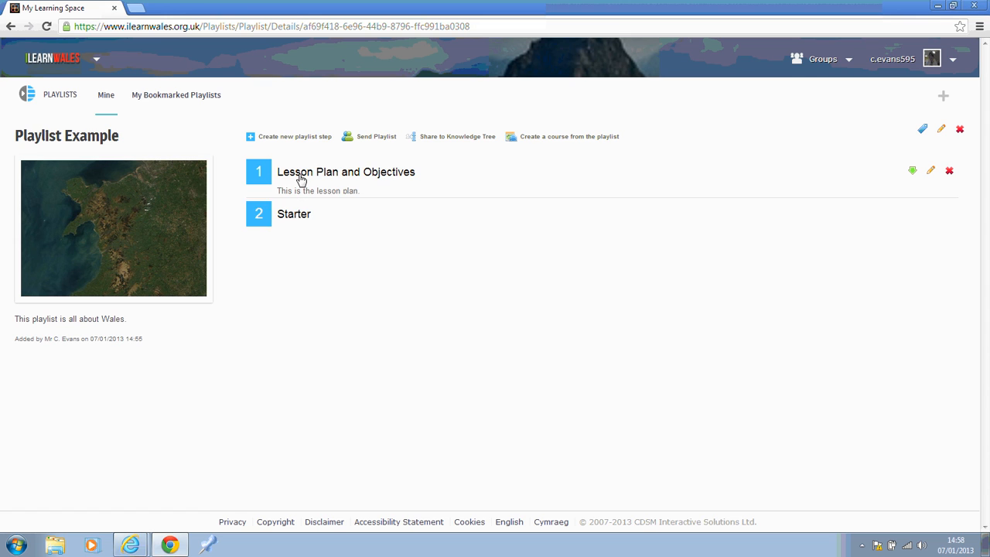
pyautogui.click(314, 174)
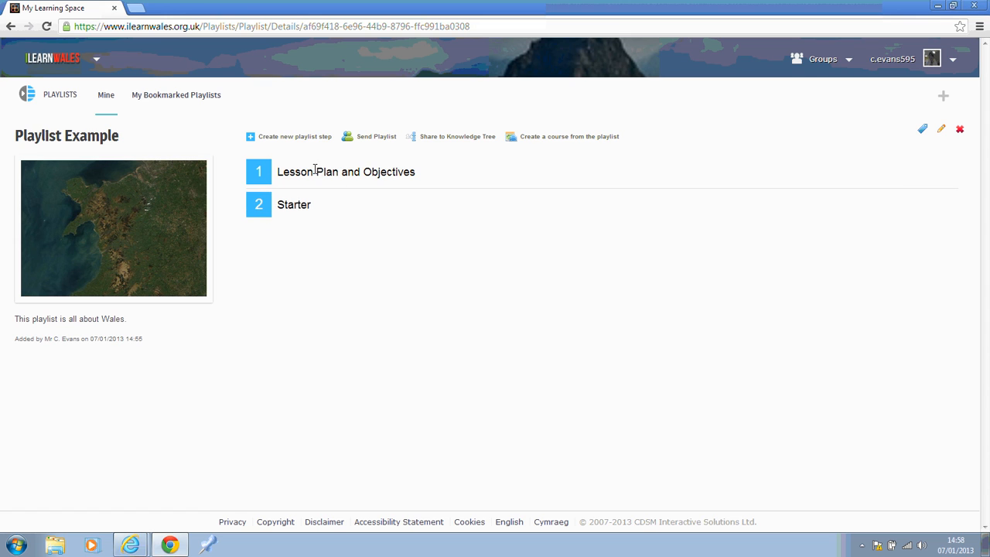
pyautogui.click(316, 167)
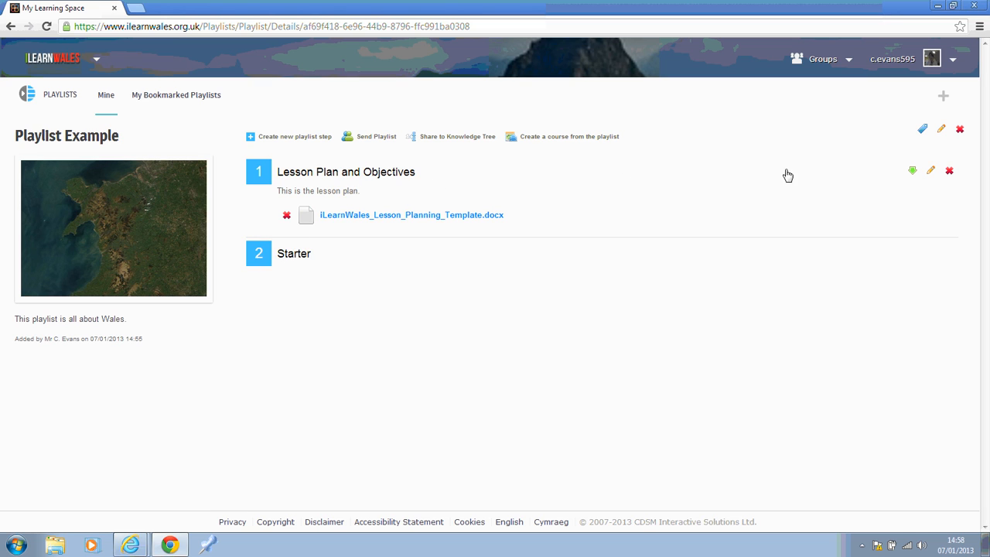
pyautogui.click(910, 174)
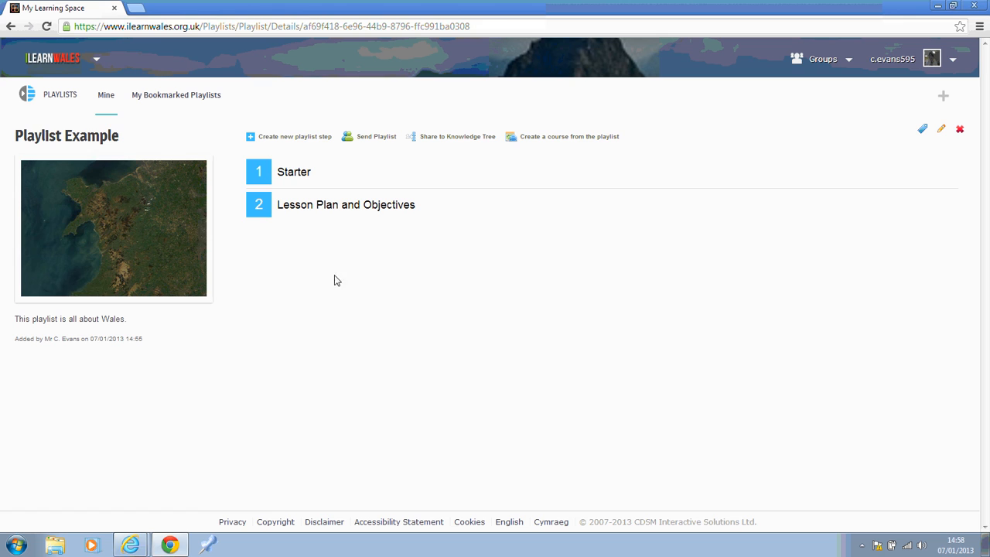
# View the Starter step's contents and move the Lesson Plan and Objectives step back up above it
pyautogui.click(291, 174)
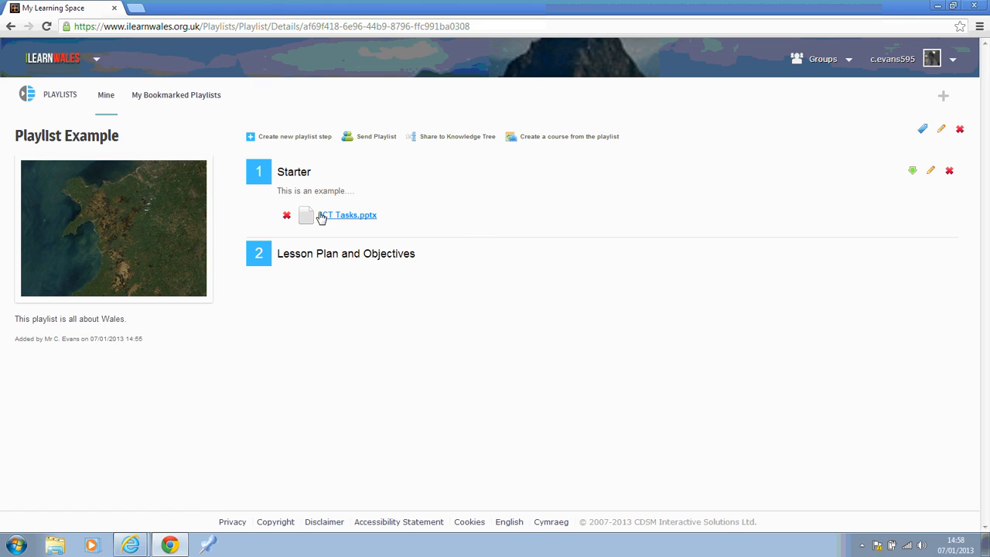
pyautogui.click(342, 256)
pyautogui.click(912, 253)
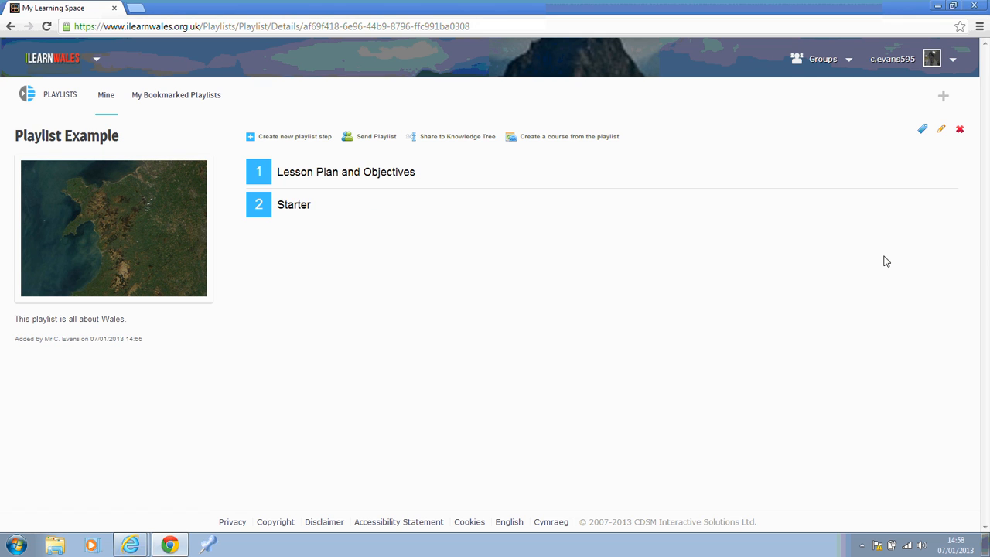
# Create a third playlist step and name it "Main Activity"
pyautogui.click(289, 138)
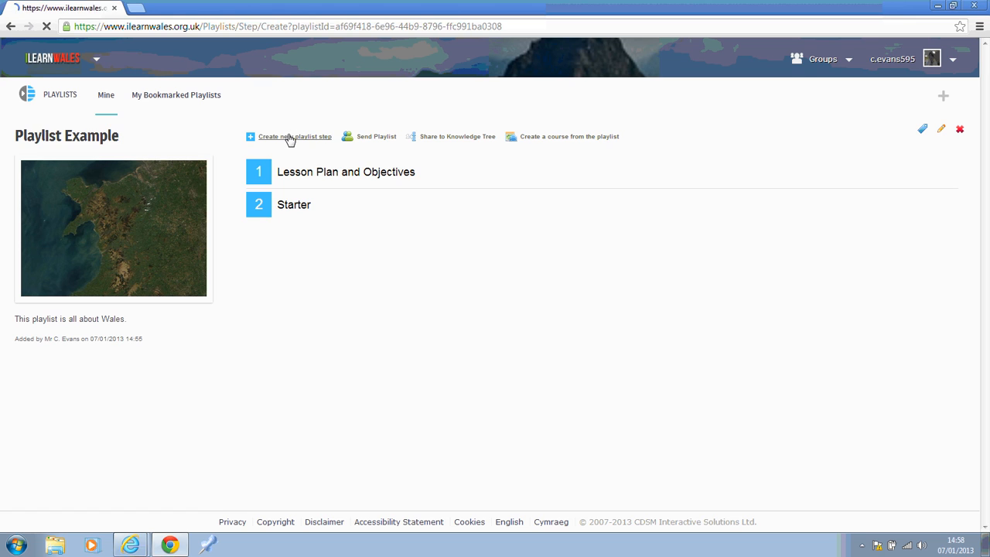
pyautogui.moveTo(49, 194); pyautogui.dragTo(20, 193)
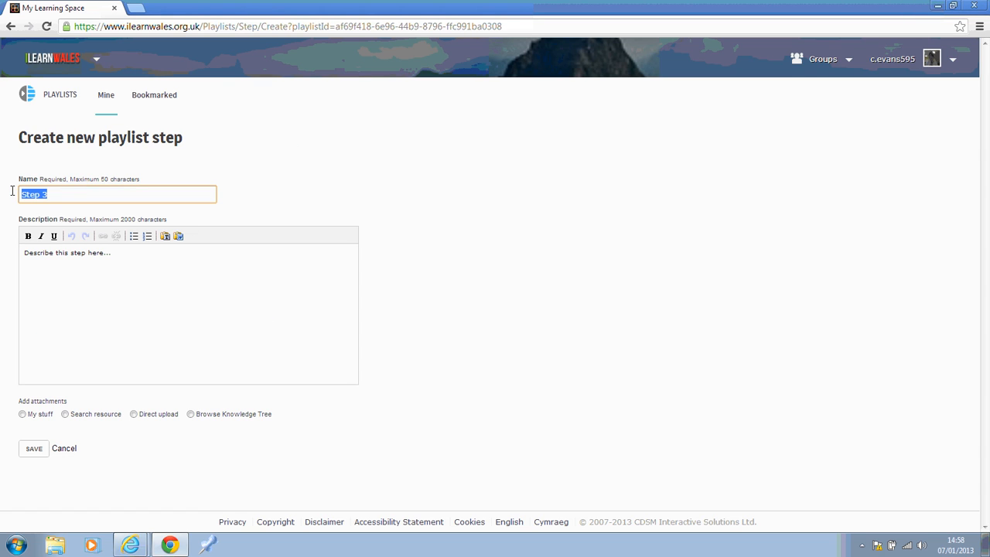
pyautogui.write('MA')
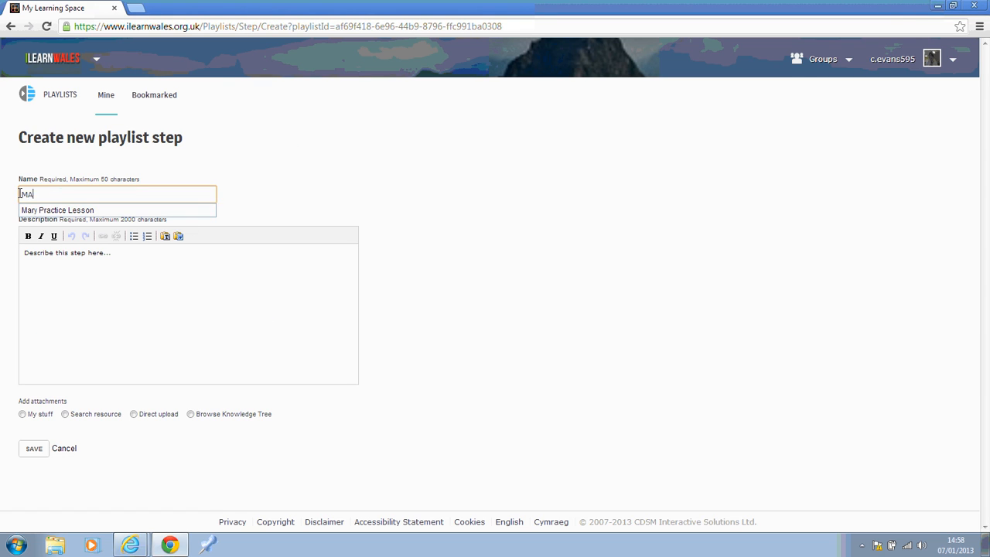
pyautogui.write('I')
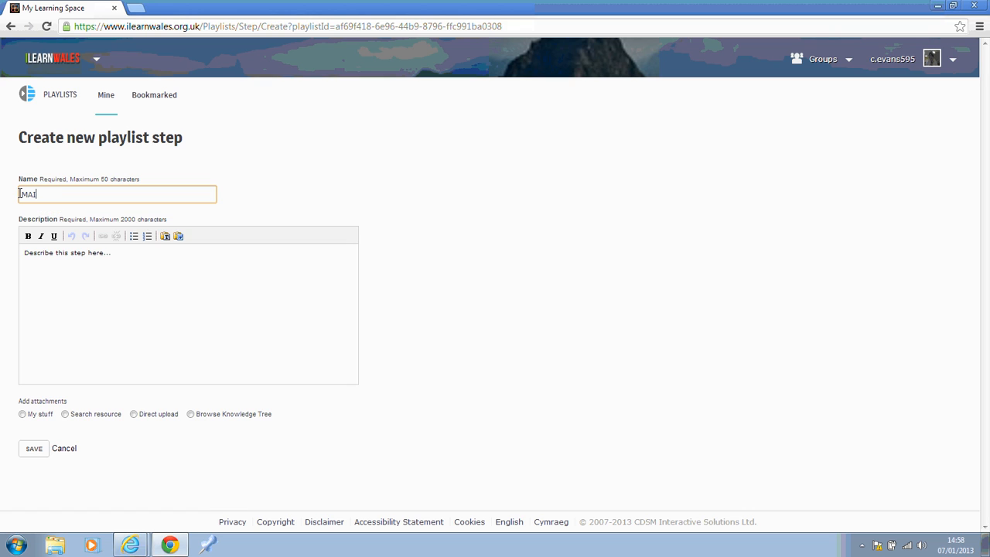
pyautogui.press('BackSpace')
pyautogui.write('ain')
pyautogui.click(111, 252)
pyautogui.press('BackSpace')
pyautogui.press('BackSpace')
pyautogui.press('BackSpace')
pyautogui.press('BackSpace')
pyautogui.press('BackSpace')
pyautogui.press('BackSpace')
pyautogui.press('BackSpace')
pyautogui.press('BackSpace')
pyautogui.press('BackSpace')
pyautogui.press('BackSpace')
pyautogui.press('BackSpace')
pyautogui.press('BackSpace')
pyautogui.press('BackSpace')
pyautogui.press('BackSpace')
pyautogui.press('BackSpace')
pyautogui.press('BackSpace')
pyautogui.press('BackSpace')
pyautogui.press('BackSpace')
pyautogui.press('BackSpace')
pyautogui.press('BackSpace')
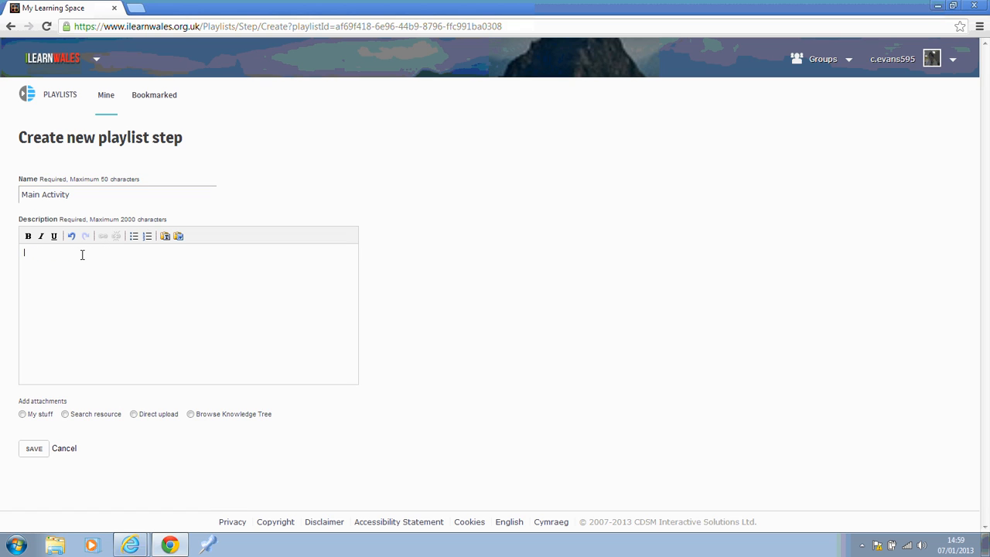
pyautogui.write('Watch this link:')
pyautogui.press('Return')
pyautogui.moveTo(53, 254); pyautogui.dragTo(68, 253)
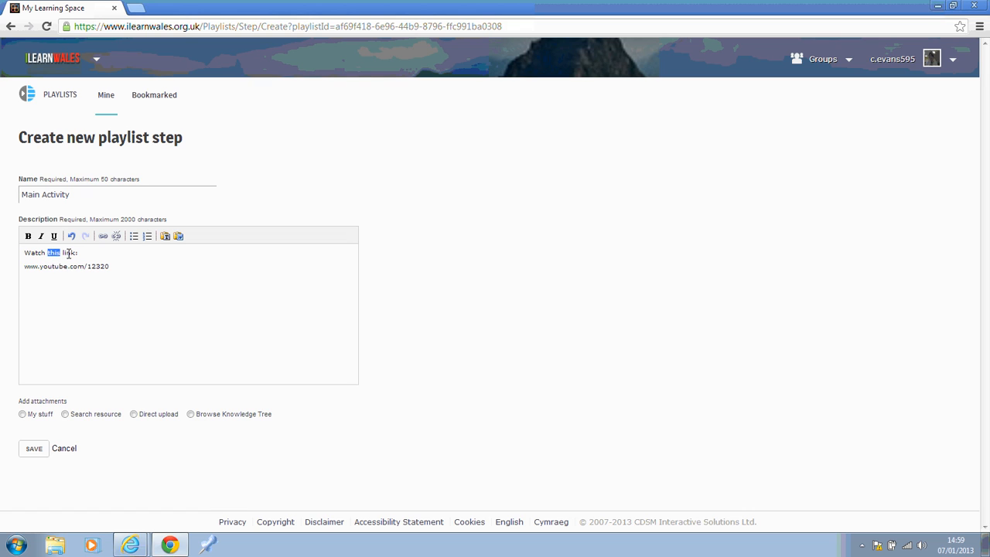
pyautogui.click(103, 238)
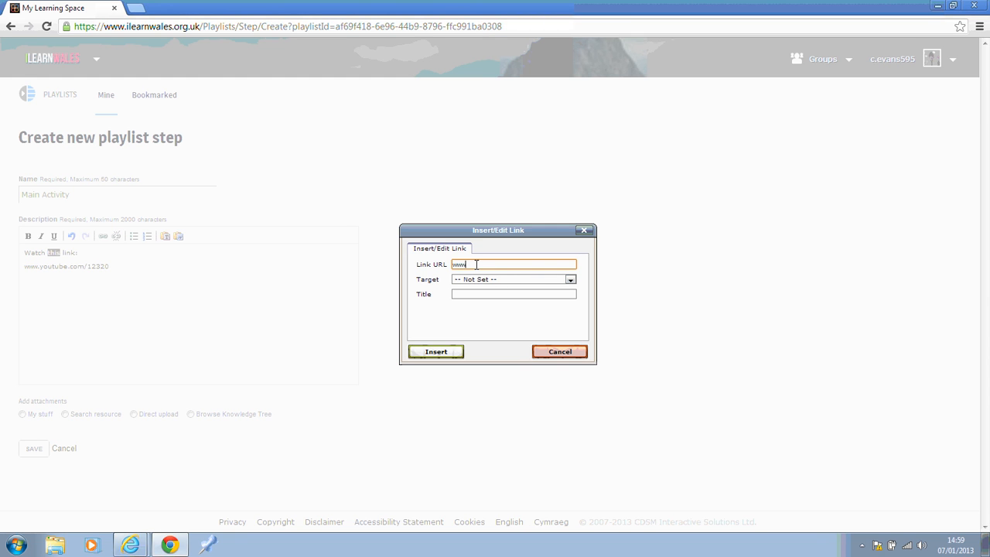
pyautogui.write('www.youtube.com12320')
pyautogui.click(447, 352)
pyautogui.click(495, 293)
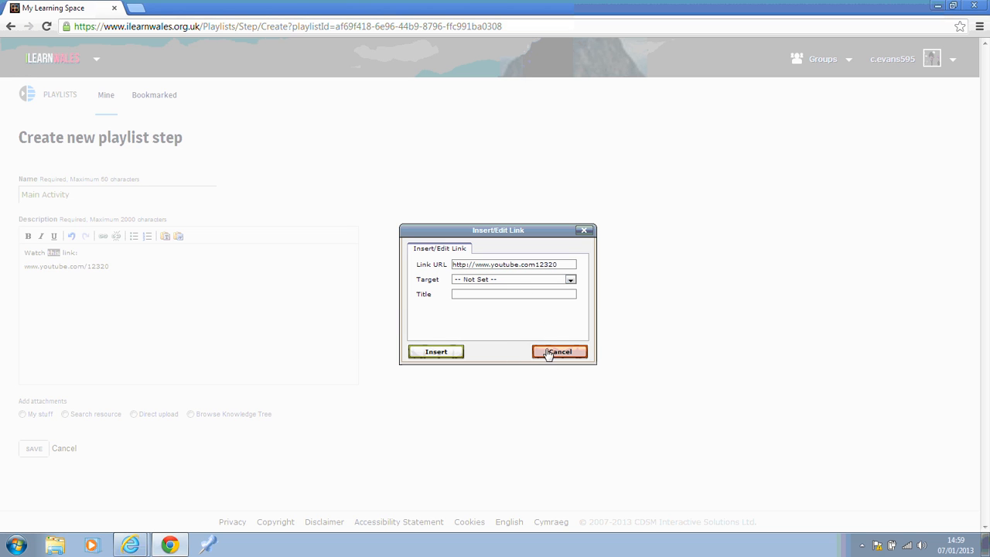
pyautogui.click(570, 264)
pyautogui.press('BackSpace')
pyautogui.press('BackSpace')
pyautogui.press('BackSpace')
pyautogui.press('BackSpace')
pyautogui.press('BackSpace')
pyautogui.click(444, 350)
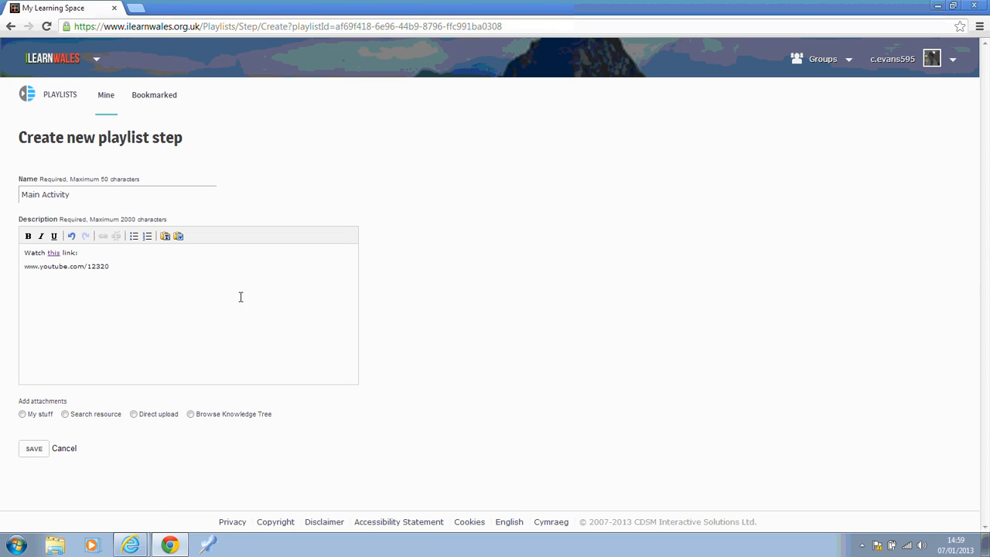
# Check the linked word "this" in the description and save the Main Activity playlist step
pyautogui.doubleClick(59, 252)
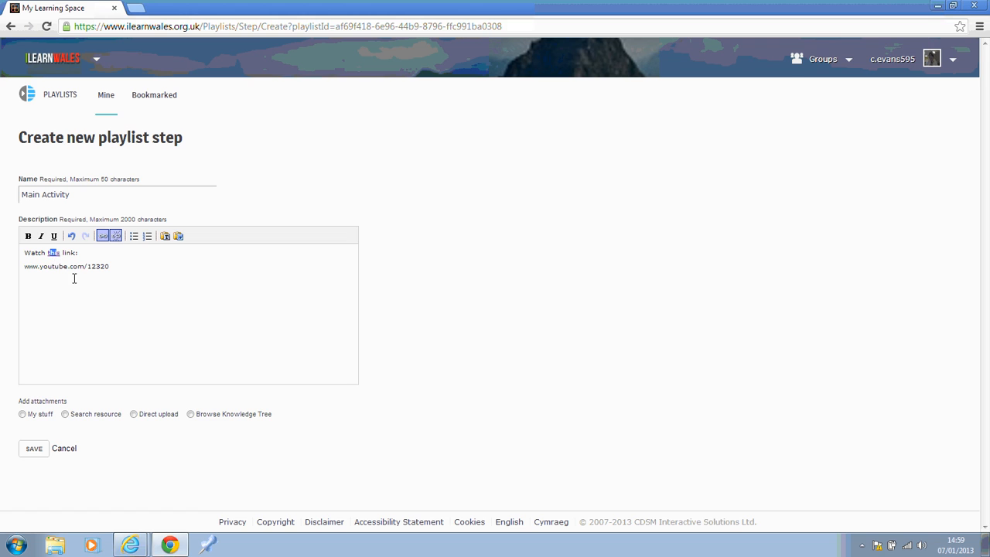
pyautogui.click(74, 280)
pyautogui.click(34, 449)
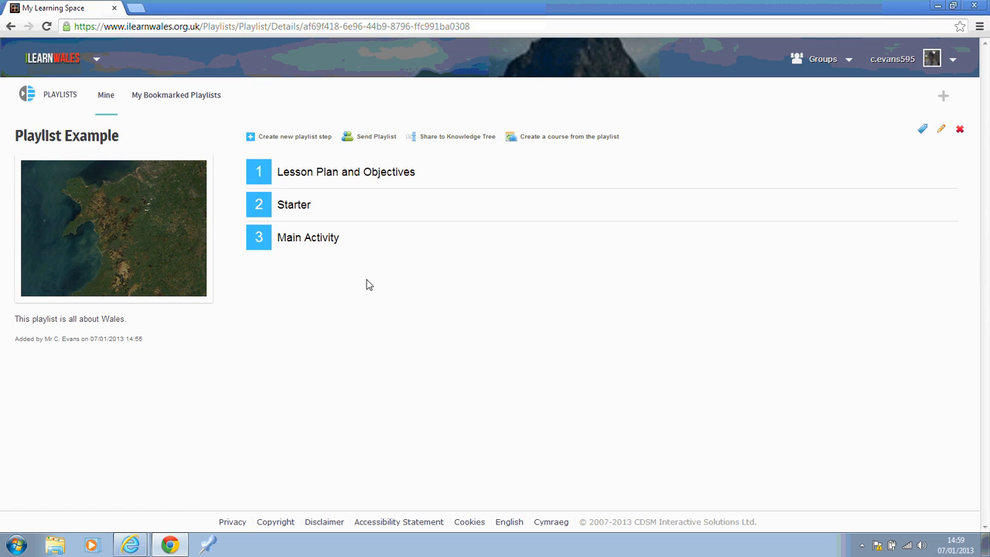
# Expand the Main Activity step, follow its "this" link to YouTube, and close the browser window
pyautogui.click(314, 240)
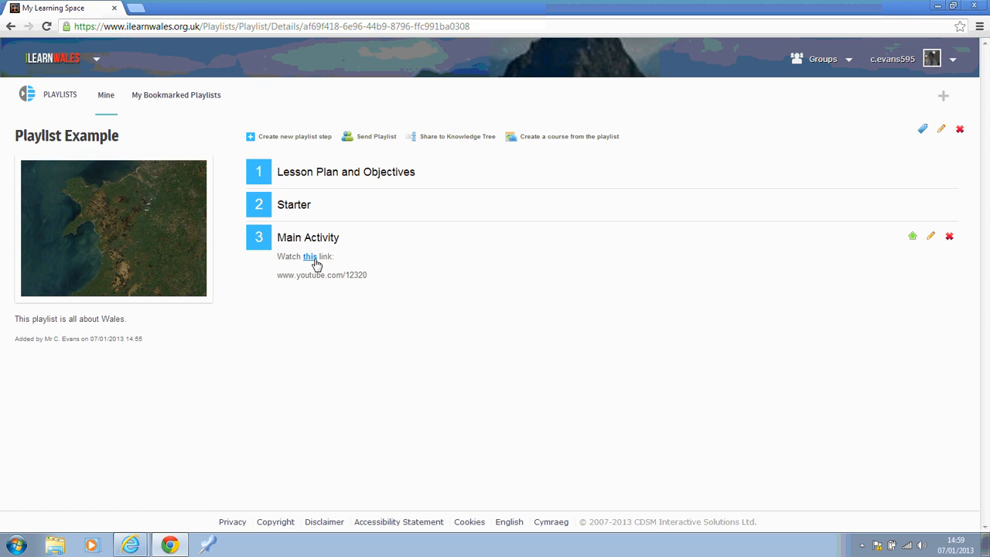
pyautogui.click(313, 258)
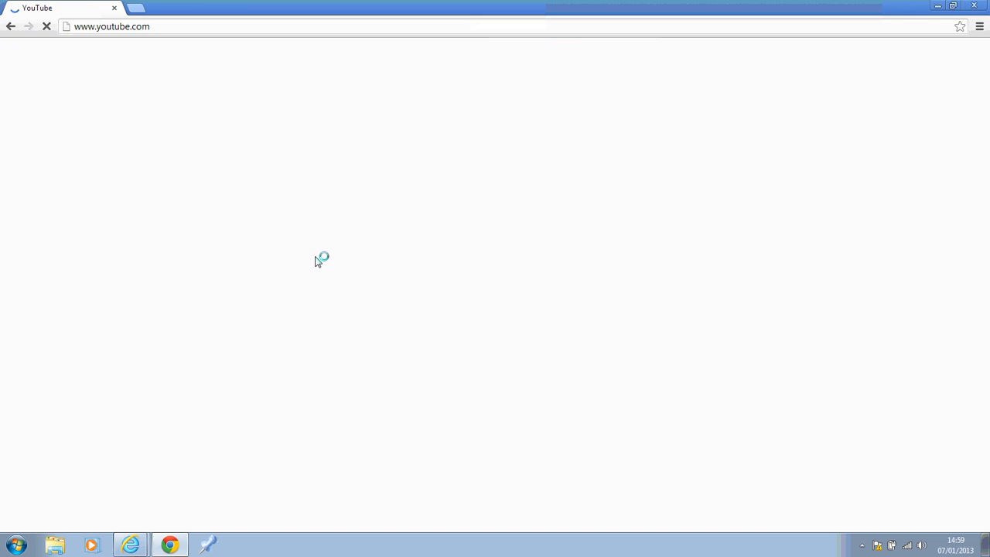
pyautogui.click(980, 7)
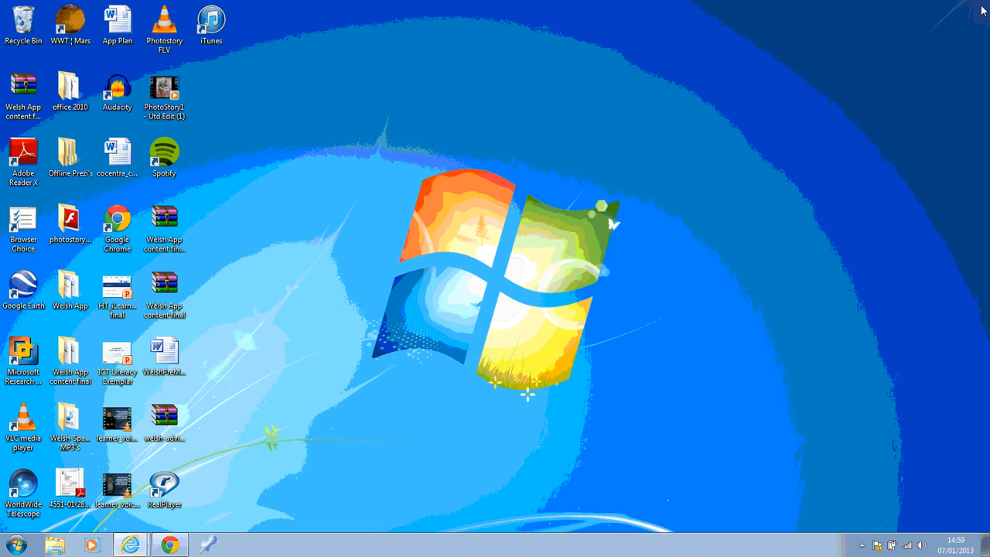
pyautogui.click(173, 541)
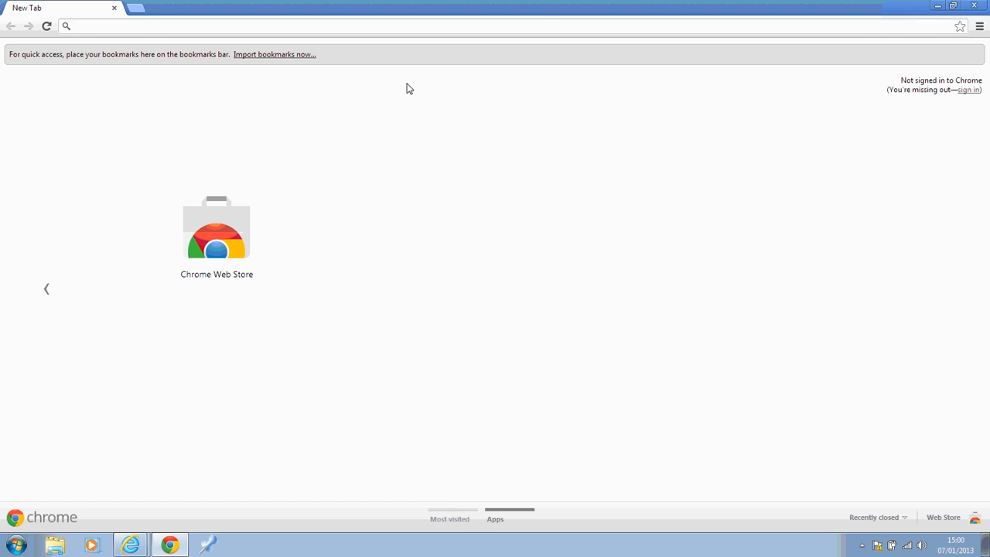
pyautogui.write('www.')
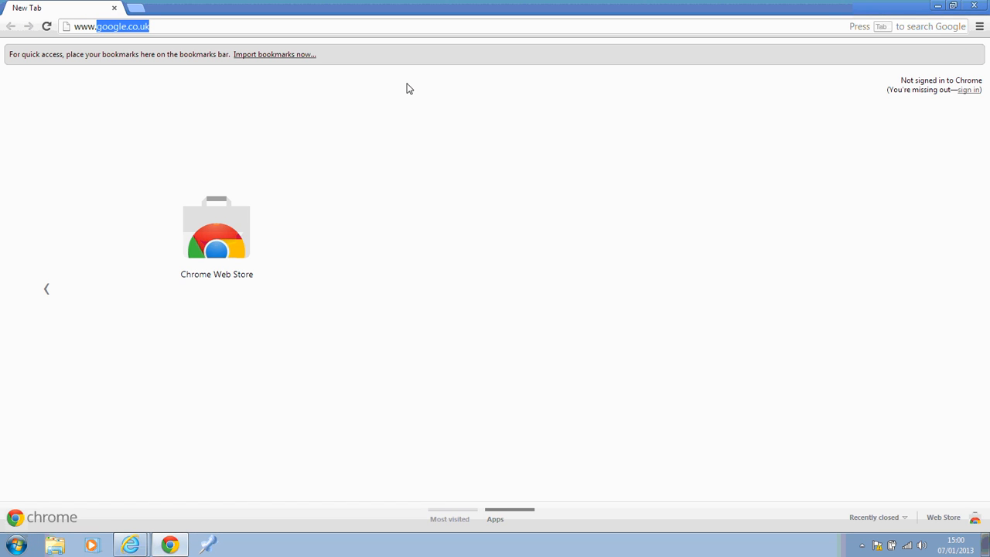
pyautogui.write('i')
pyautogui.press('Return')
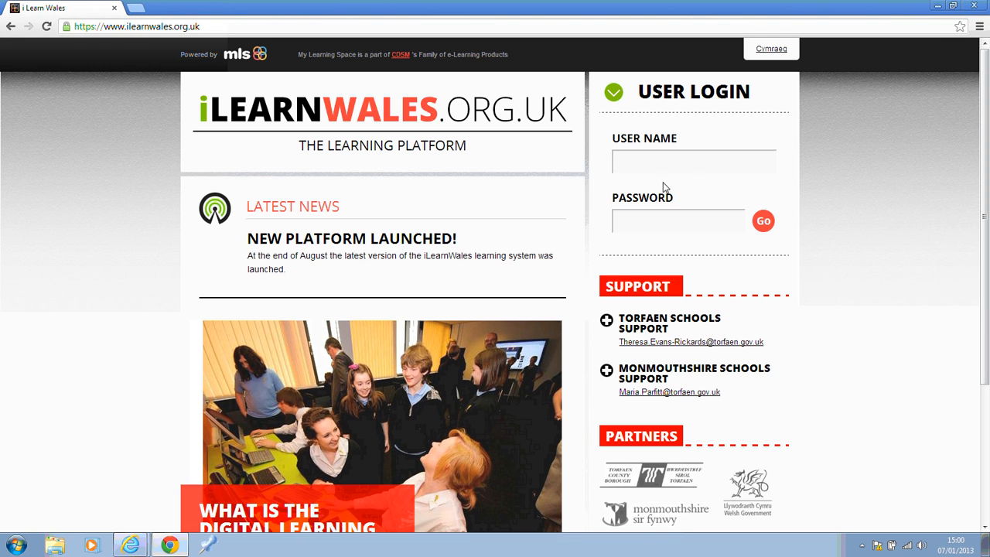
# Log in to iLearnWales with the account user name and password
pyautogui.click(695, 163)
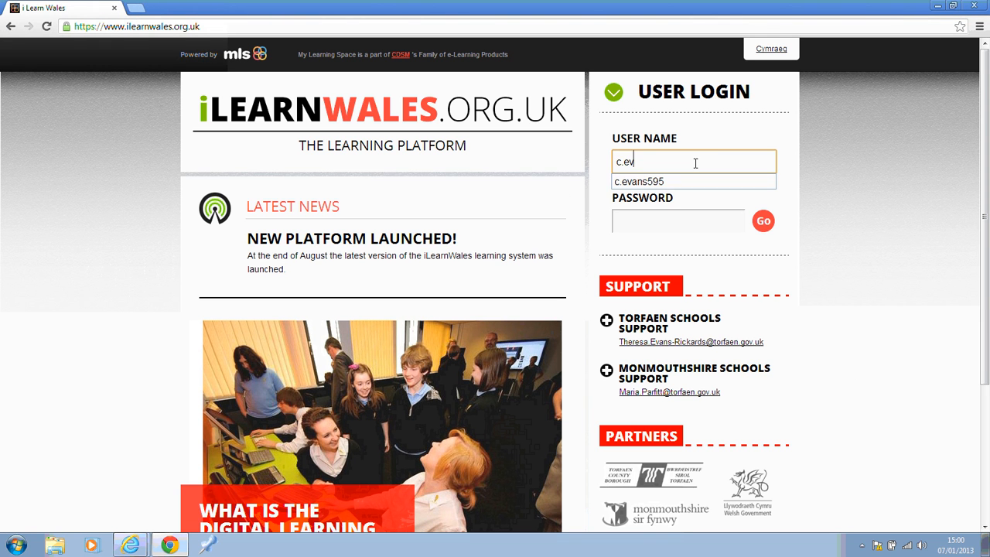
pyautogui.click(692, 184)
pyautogui.click(673, 221)
pyautogui.write('••••••')
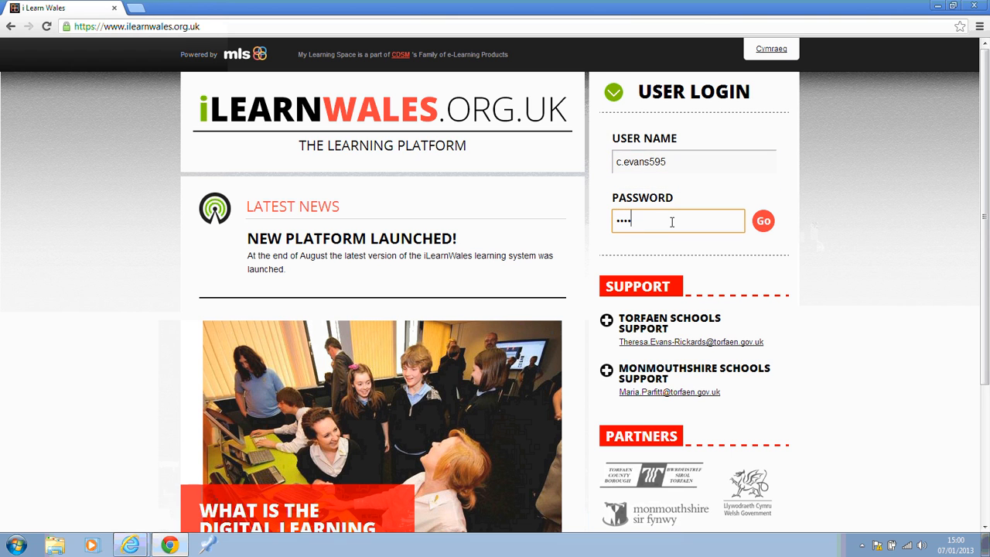
pyautogui.write('•••')
pyautogui.press('Return')
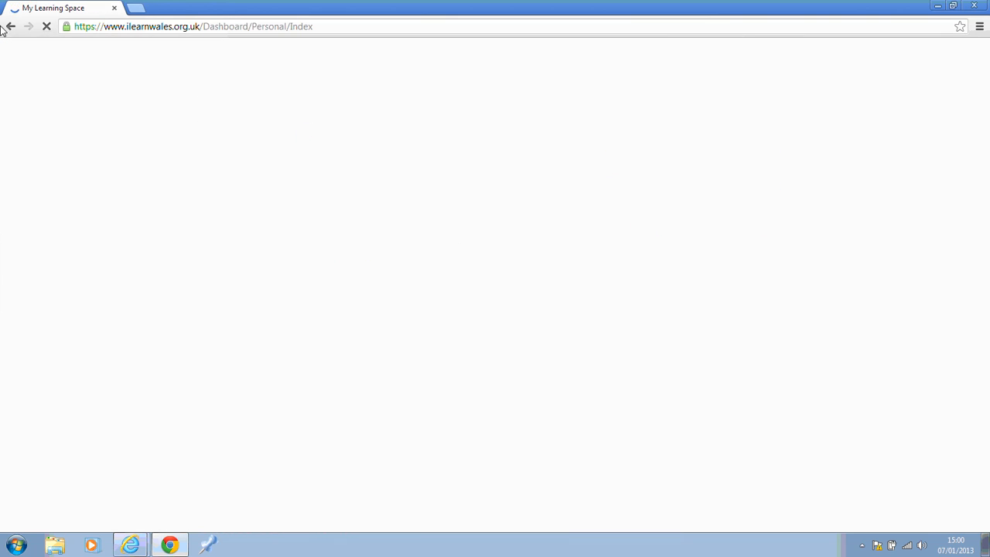
# Go to My Playlists and open the playlist "Playlist Example"
pyautogui.click(95, 60)
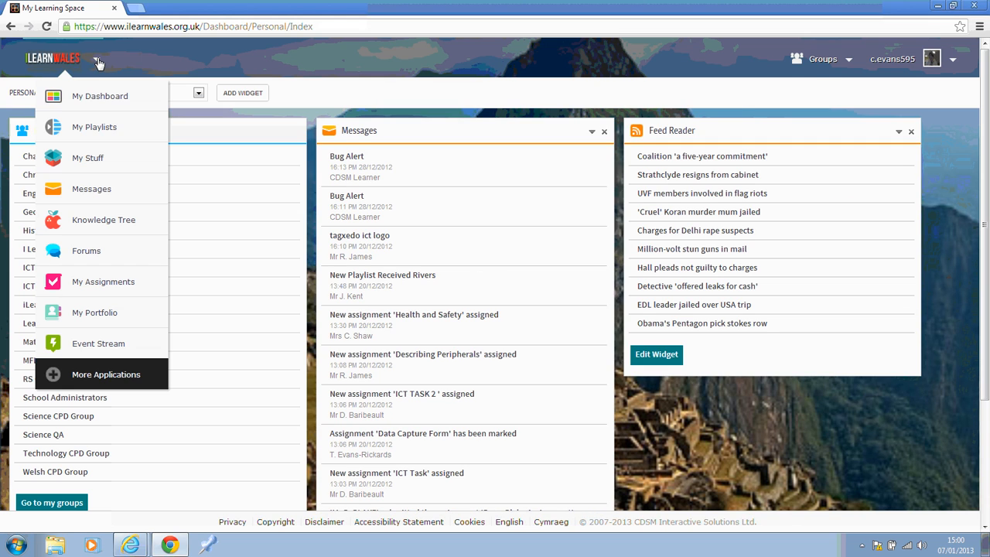
pyautogui.click(91, 136)
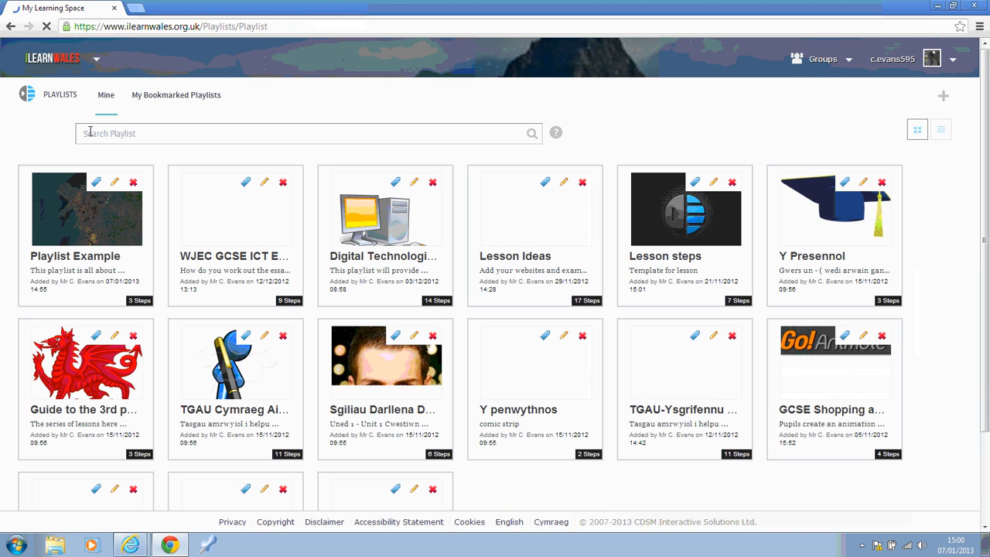
pyautogui.click(71, 258)
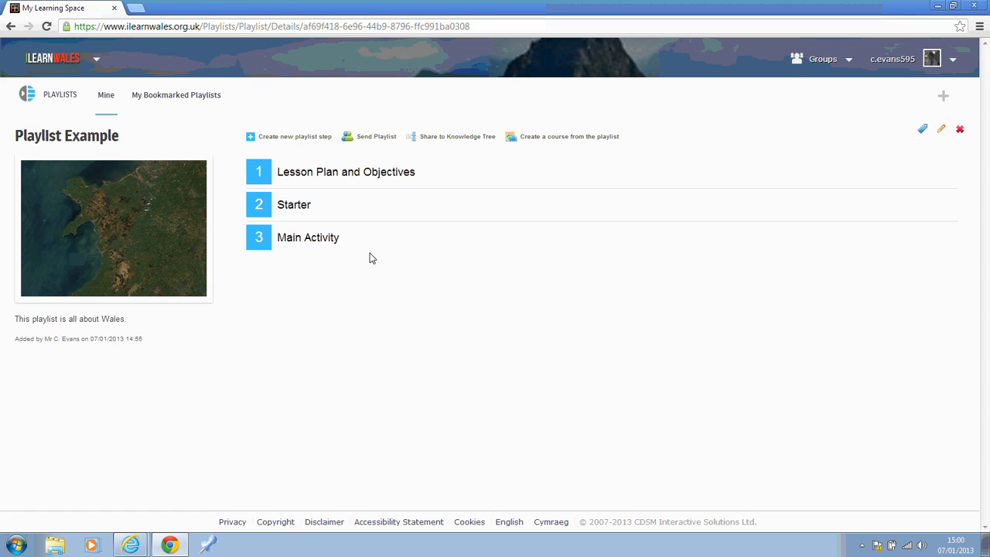
# Send the playlist to only the second listed member of the I Learn Wales Admins group
pyautogui.click(378, 142)
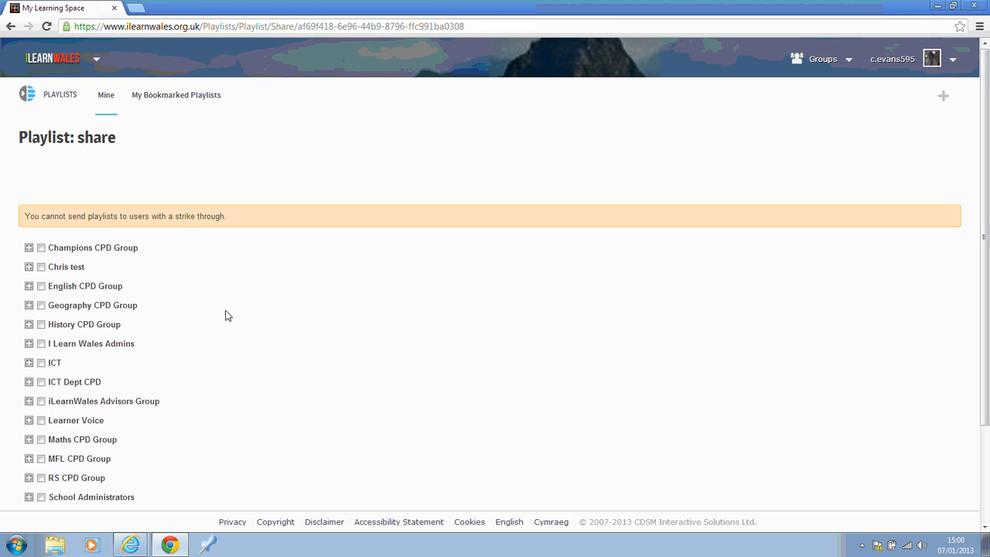
pyautogui.scroll(-1, 227, 315)
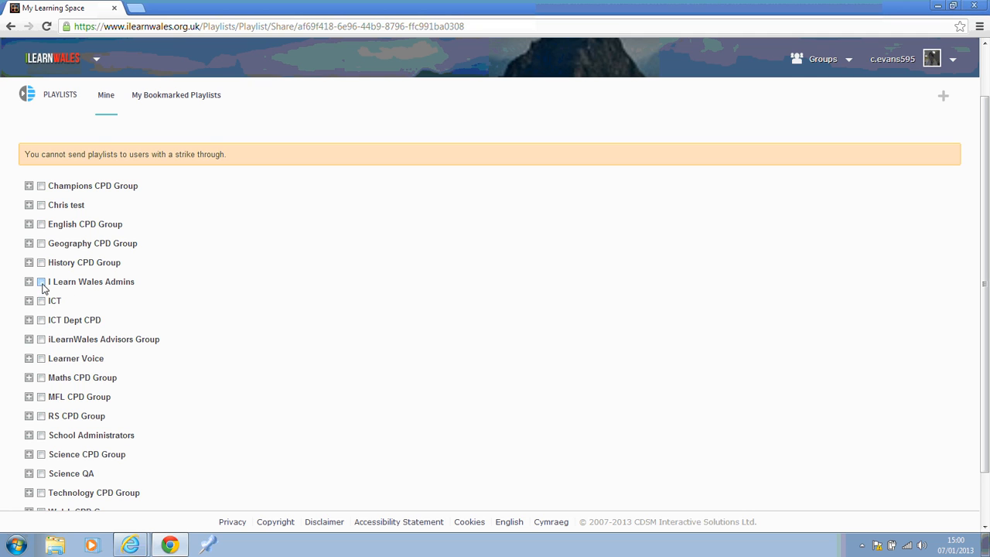
pyautogui.scroll(-1, 360, 389)
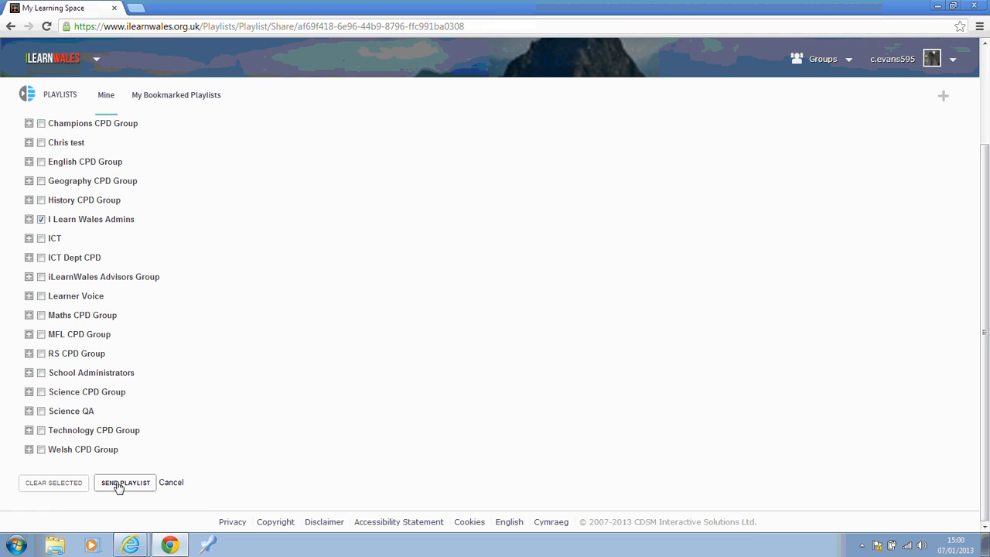
pyautogui.click(29, 220)
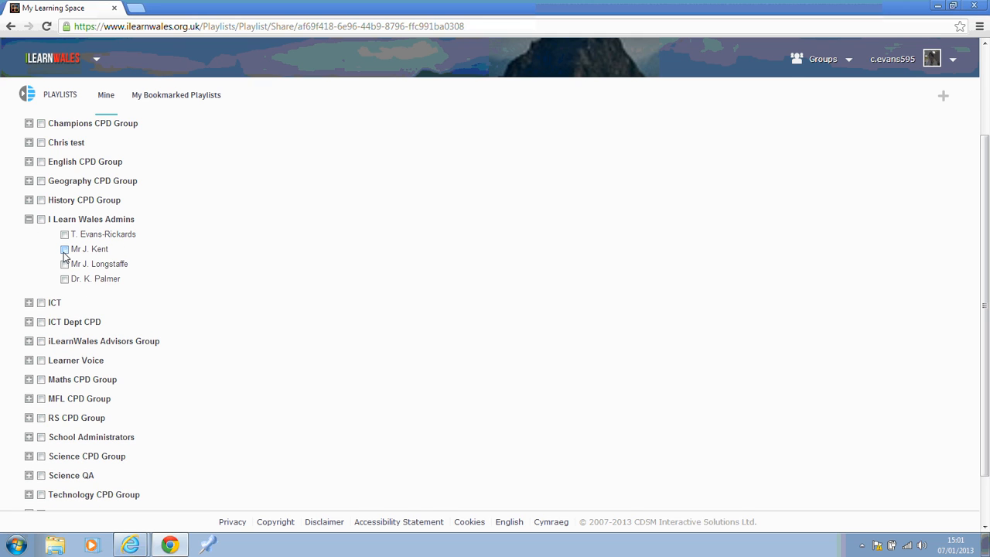
pyautogui.scroll(-2, 392, 391)
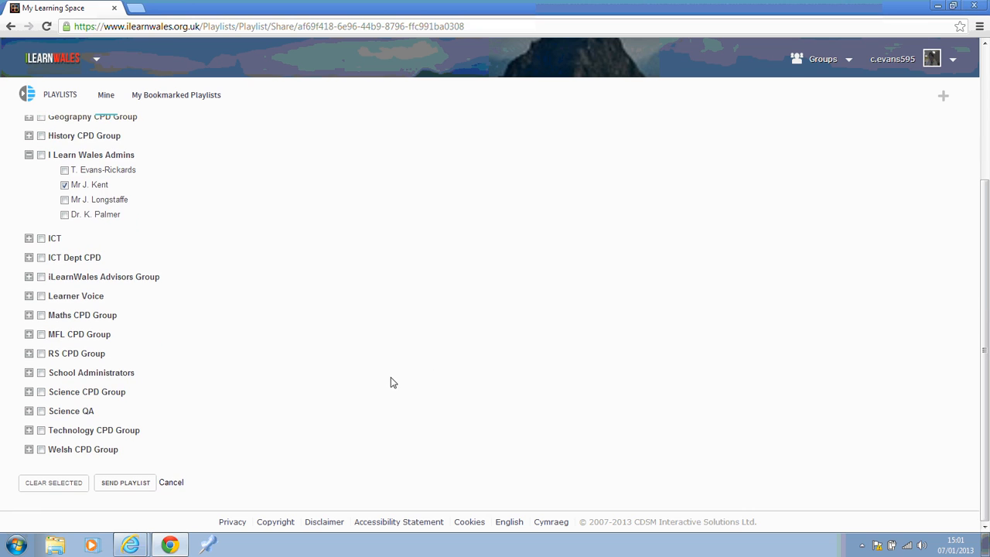
pyautogui.click(127, 486)
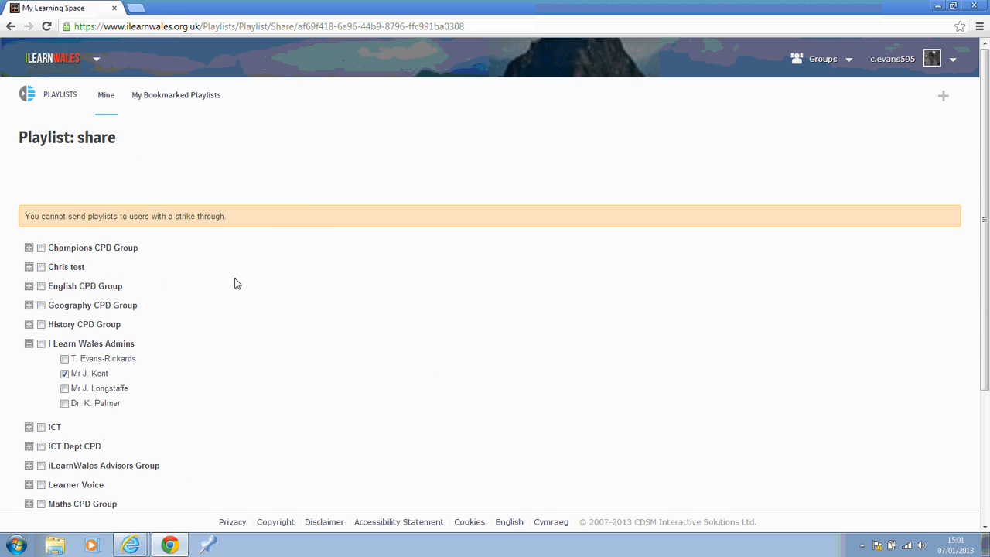
# Return to the My Playlists overview from the playlist sharing page
pyautogui.click(96, 60)
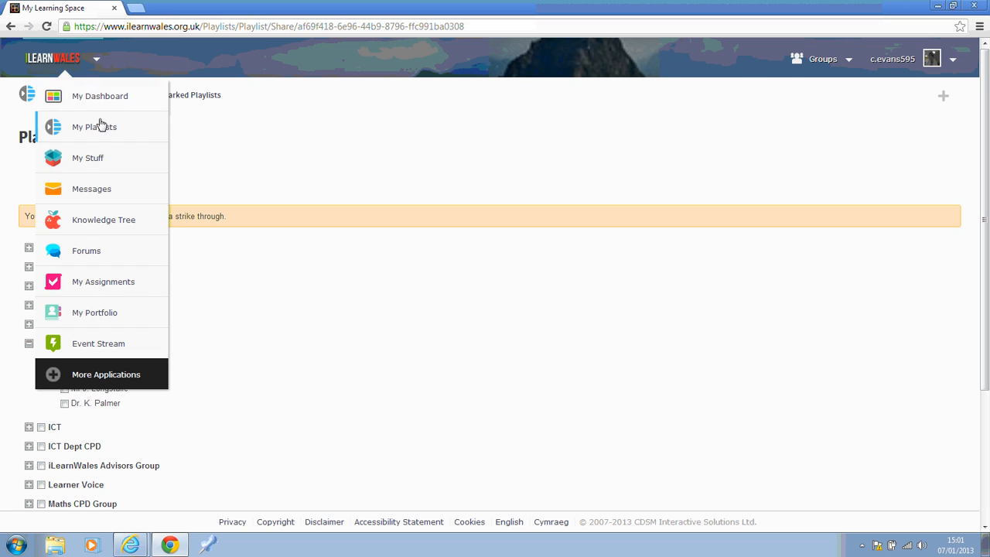
pyautogui.click(98, 138)
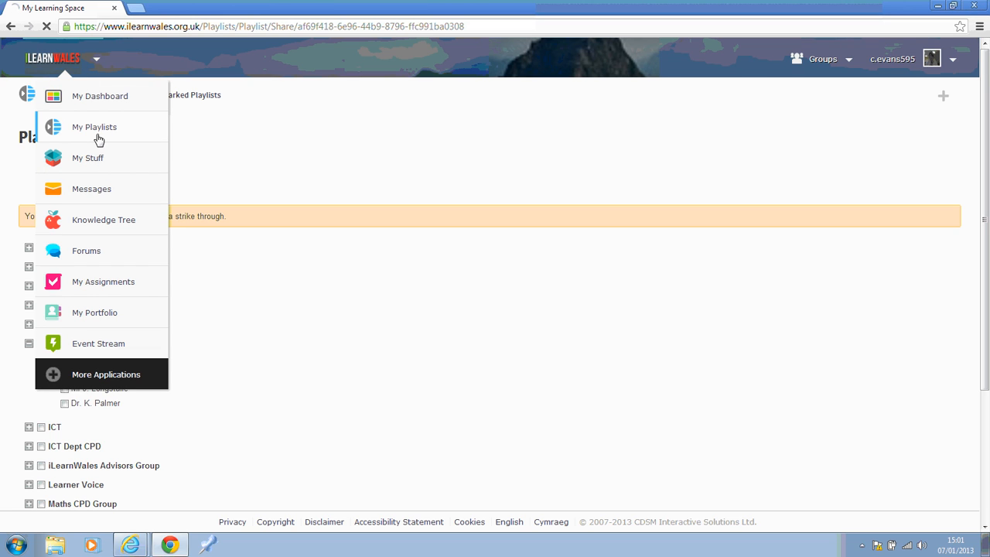